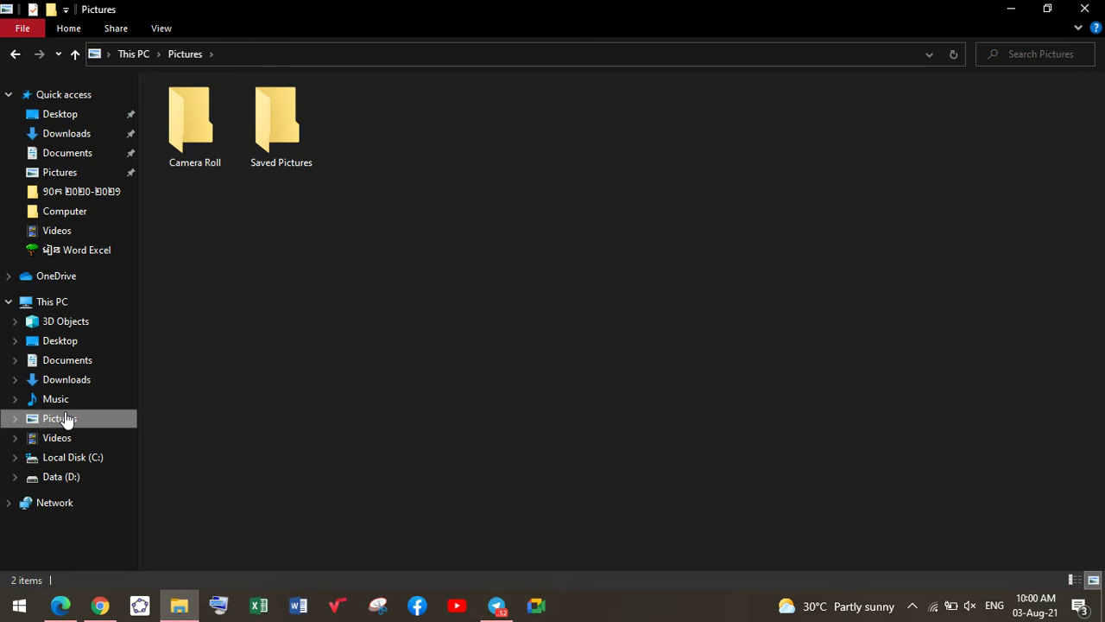
# Step: Open the Camera folder inside the រូបភាព folder on Data (D:) and display its files as large thumbnails
pyautogui.click(70, 481)
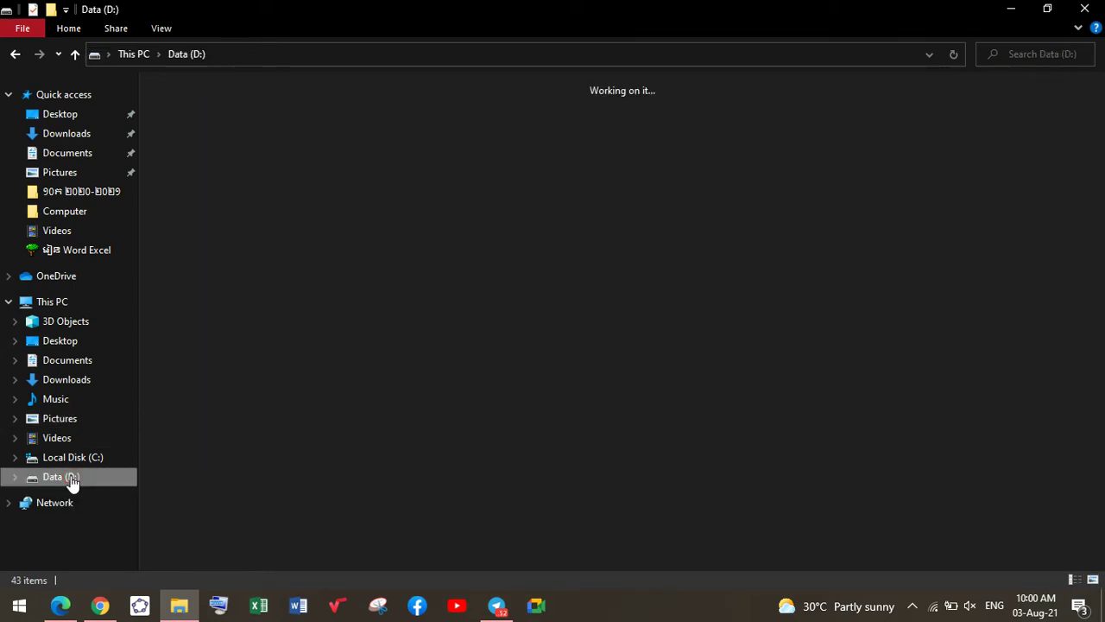
pyautogui.click(874, 226)
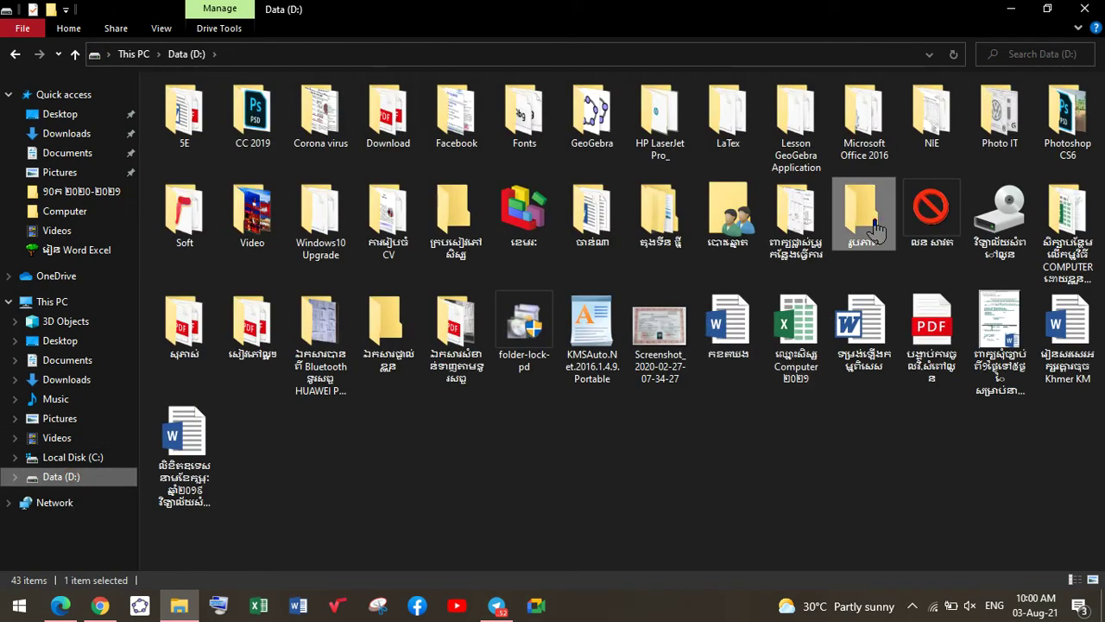
pyautogui.doubleClick(875, 226)
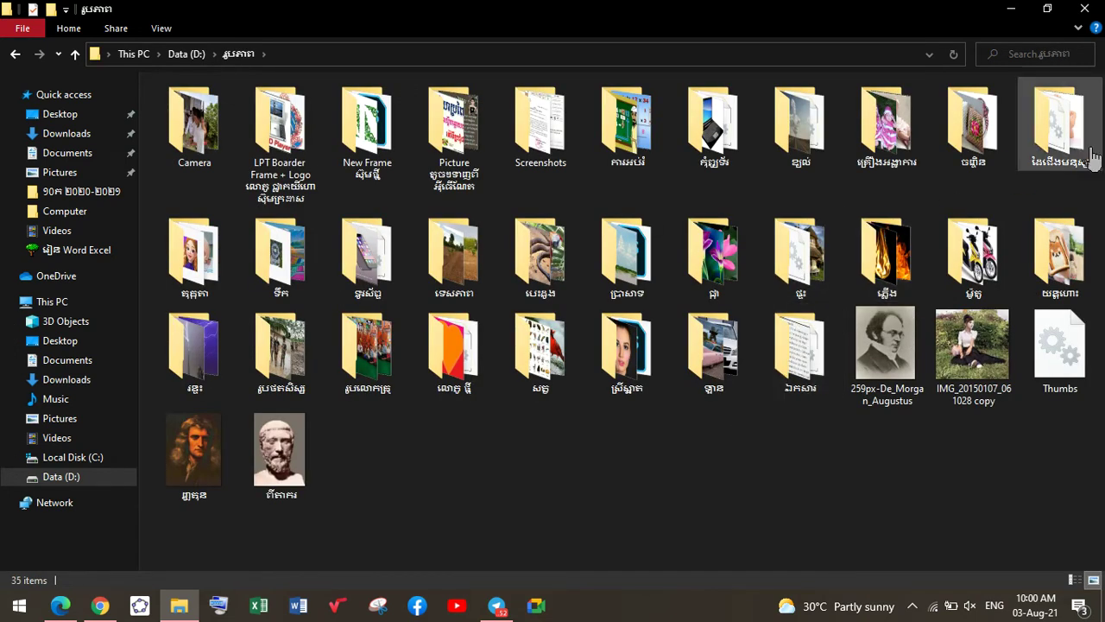
pyautogui.doubleClick(186, 151)
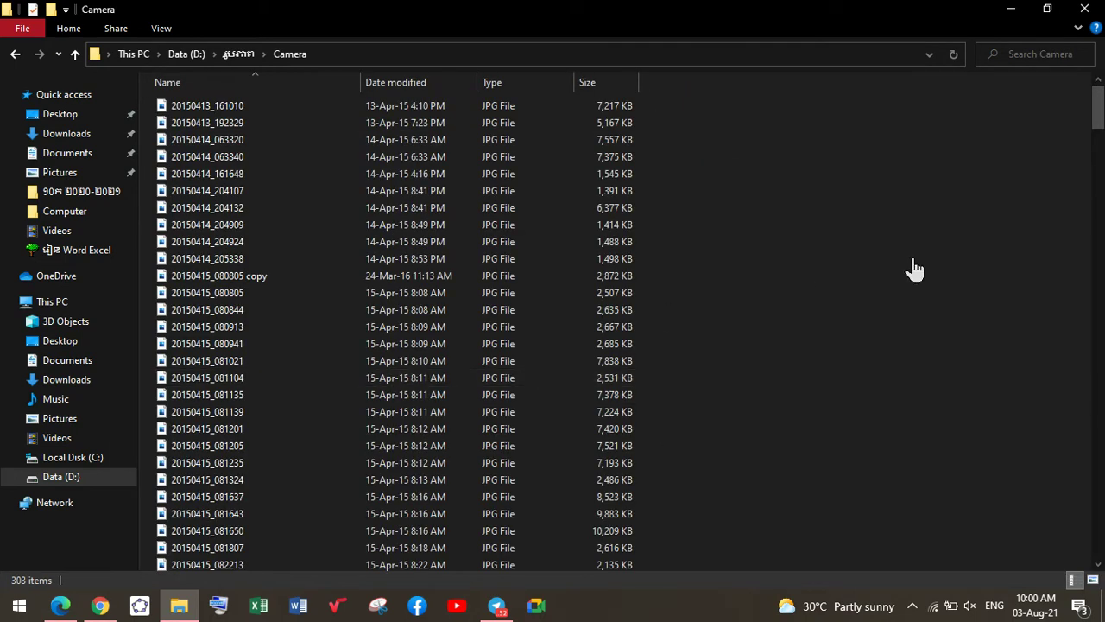
pyautogui.click(1093, 582)
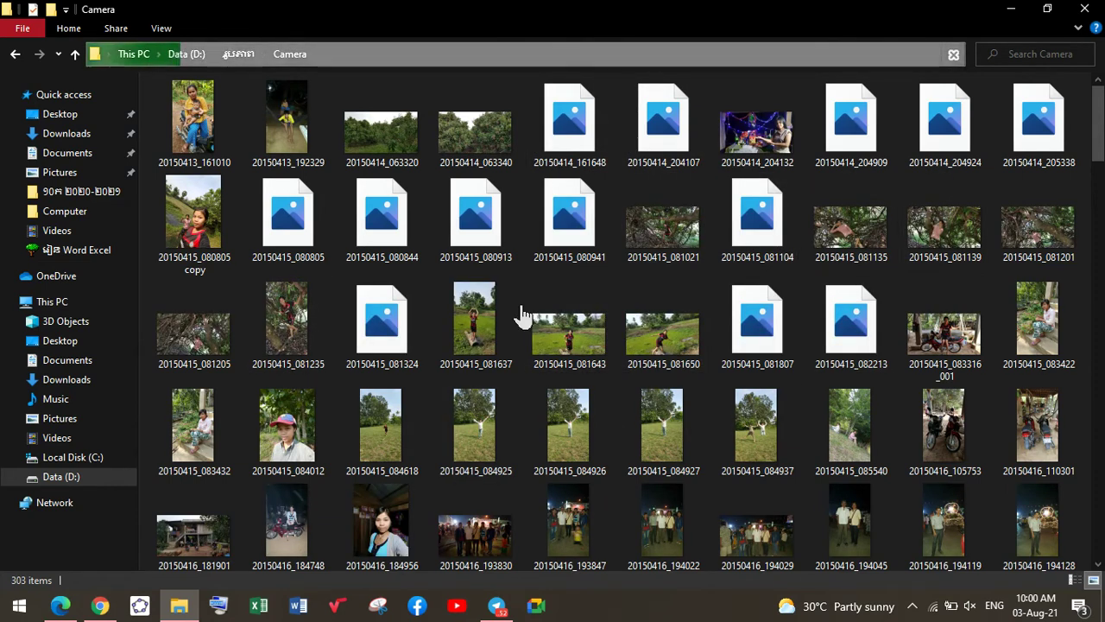
# Step: Set the photo 20150731_085906 as the desktop background and minimize the folder window to show the desktop
pyautogui.moveTo(567, 331)
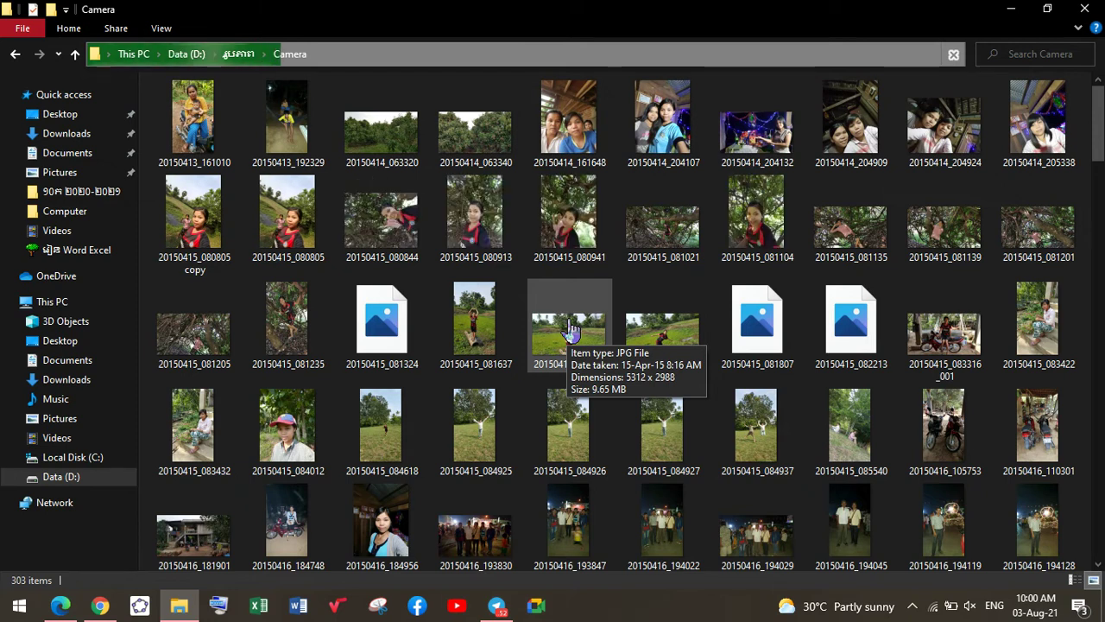
pyautogui.scroll(-5, 541, 370)
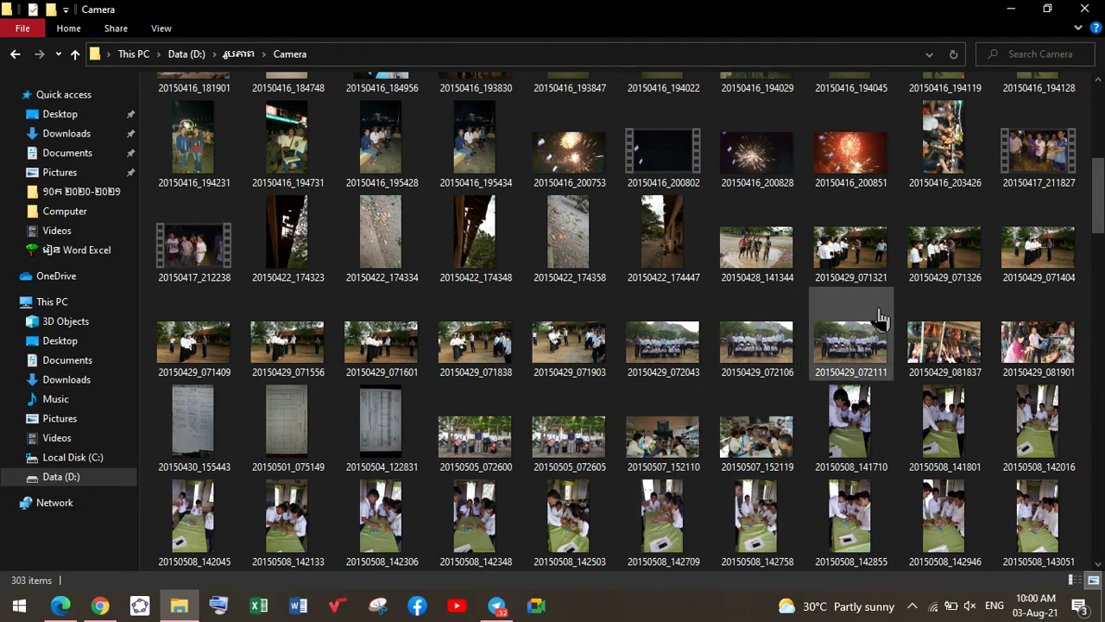
pyautogui.scroll(-3, 857, 388)
pyautogui.scroll(-3, 858, 388)
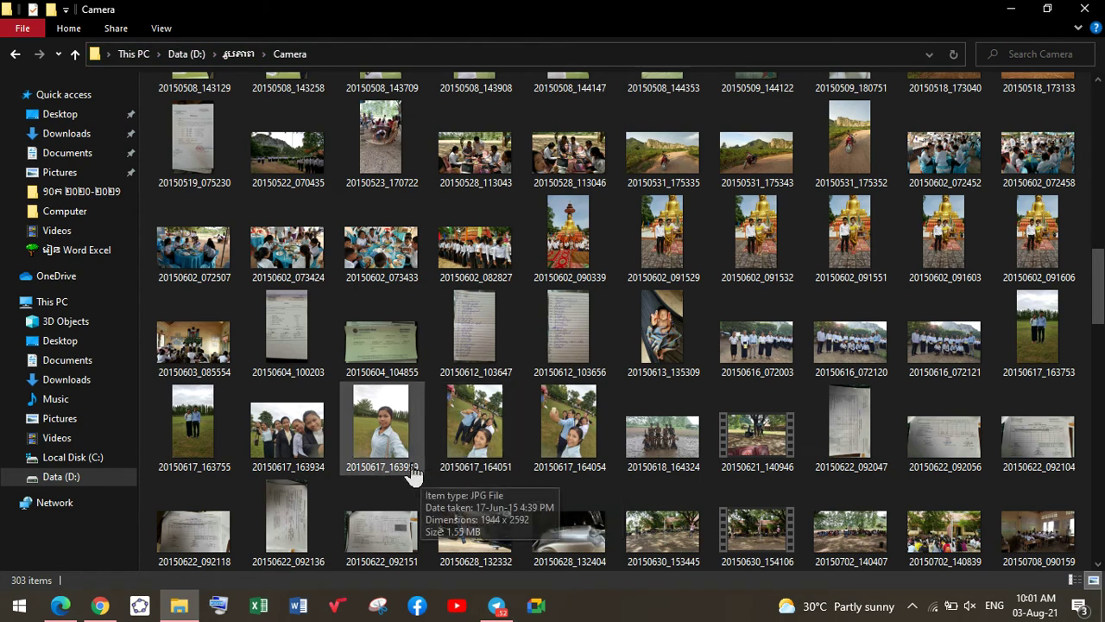
pyautogui.scroll(-3, 371, 481)
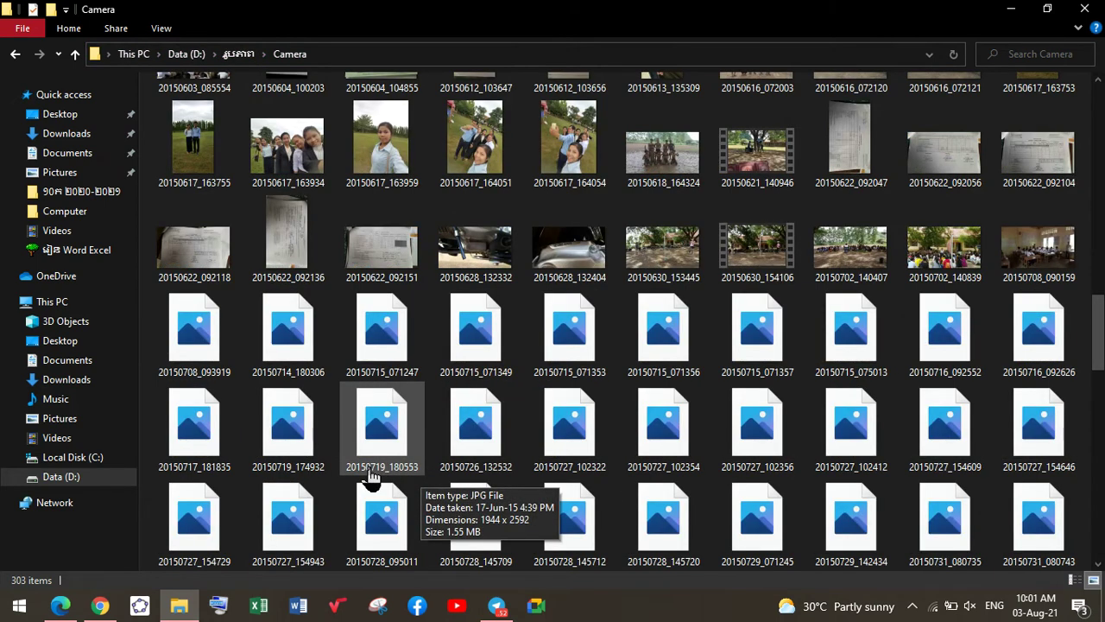
pyautogui.scroll(-4, 371, 478)
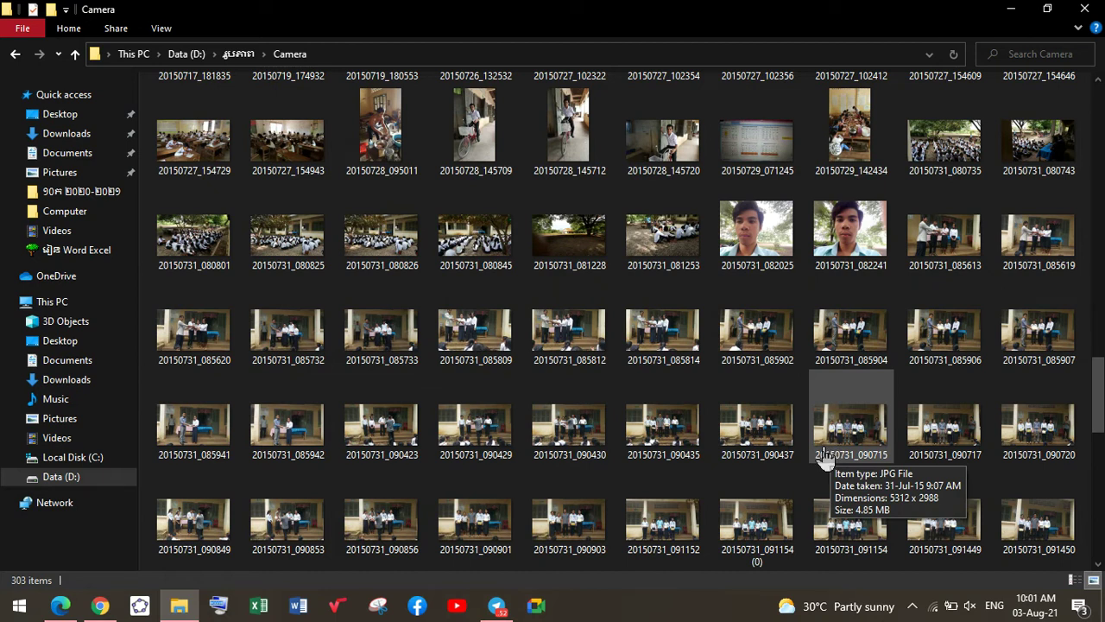
pyautogui.click(944, 339)
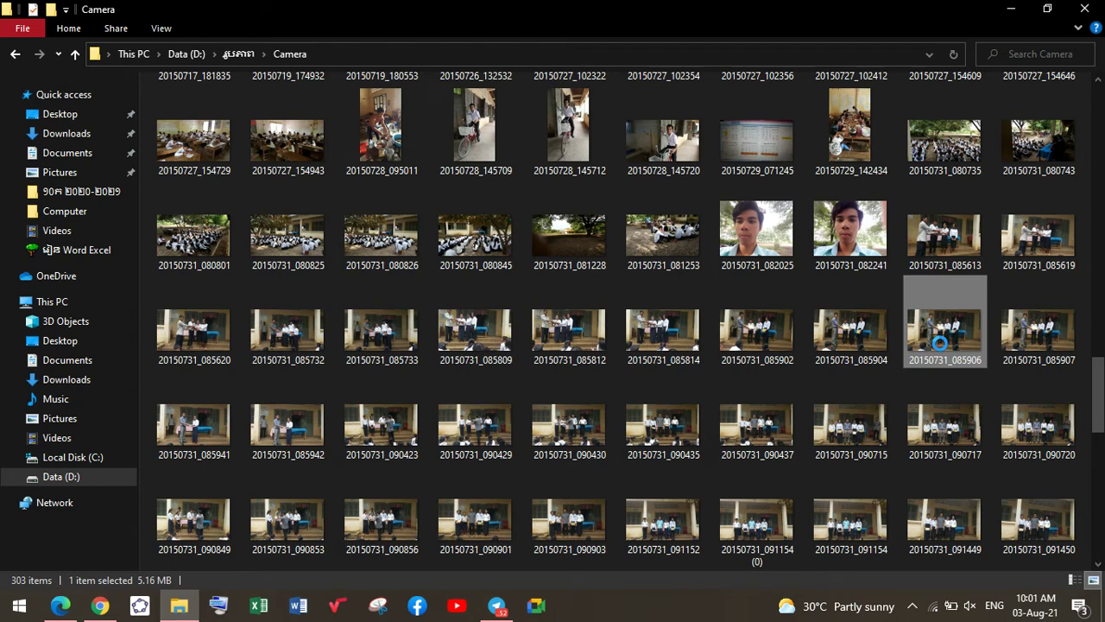
pyautogui.rightClick(940, 343)
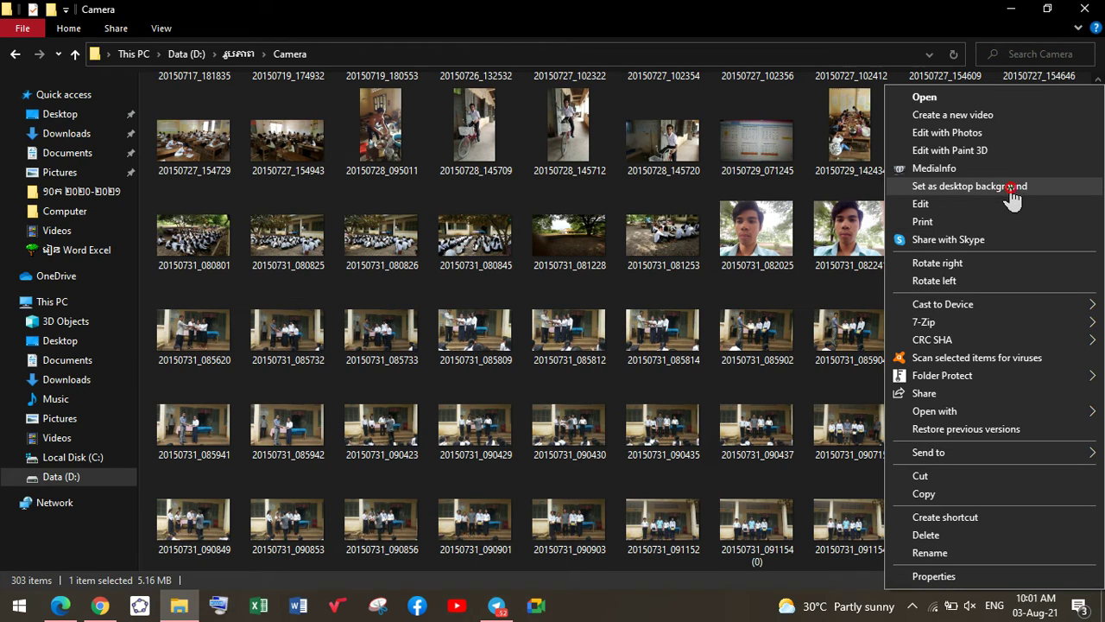
pyautogui.click(1012, 197)
pyautogui.scroll(5, 984, 214)
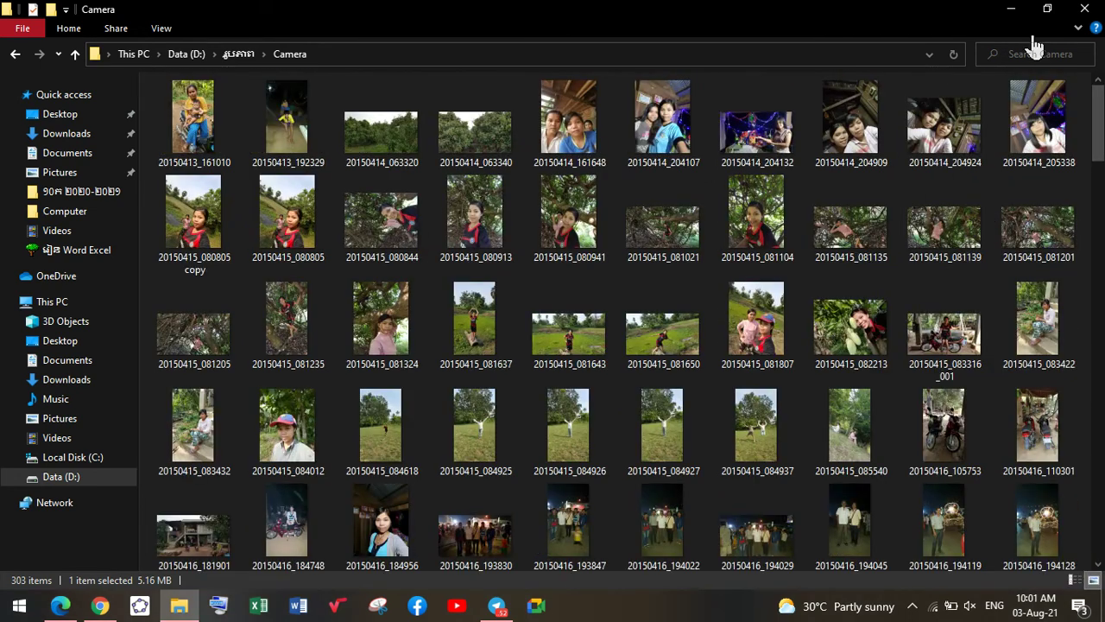
pyautogui.click(1012, 12)
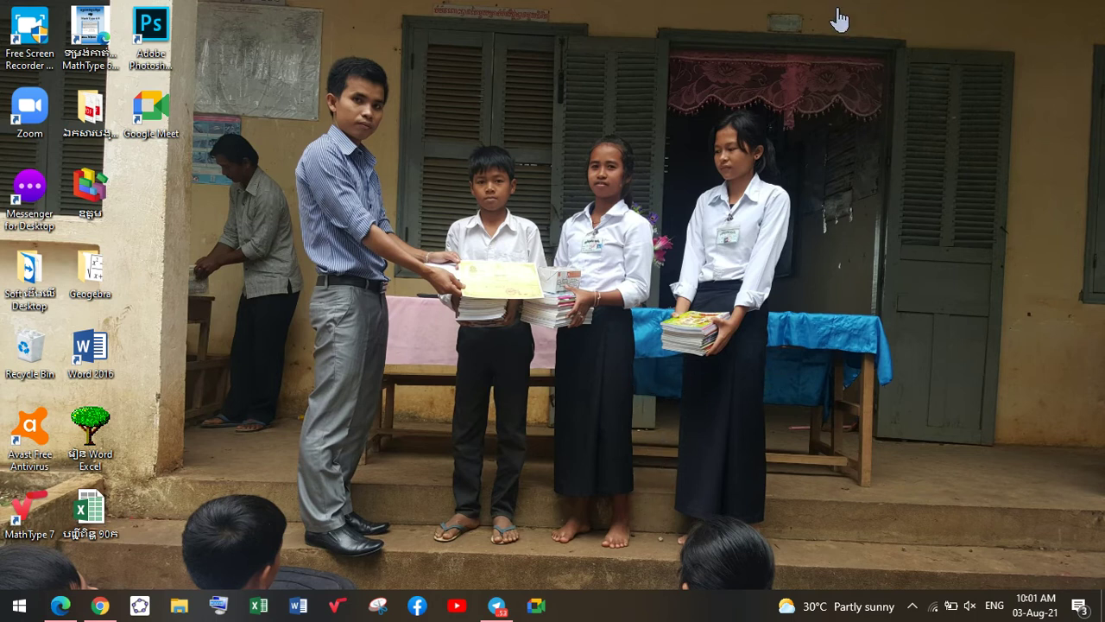
# Step: Open the desktop's personalization settings and change the background type to Slideshow
pyautogui.rightClick(957, 107)
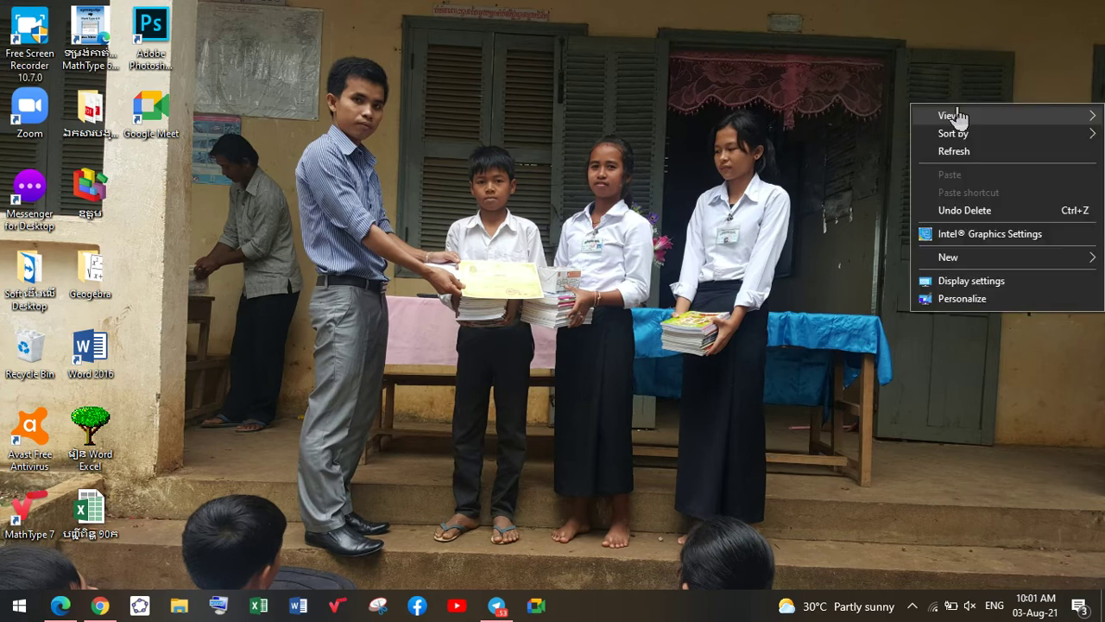
pyautogui.moveTo(959, 114)
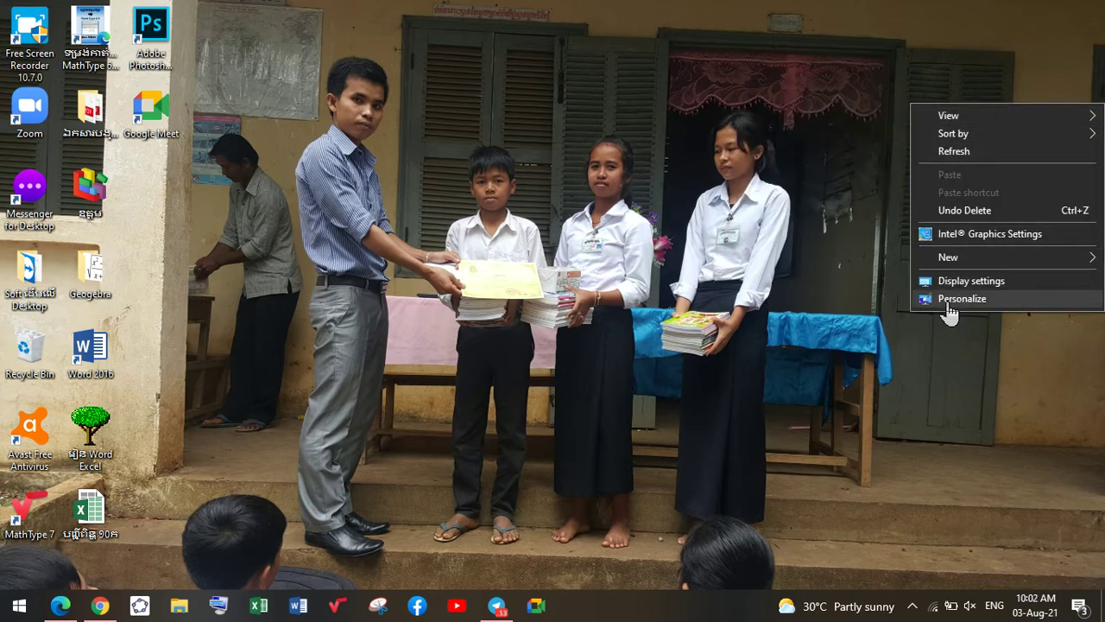
pyautogui.click(948, 299)
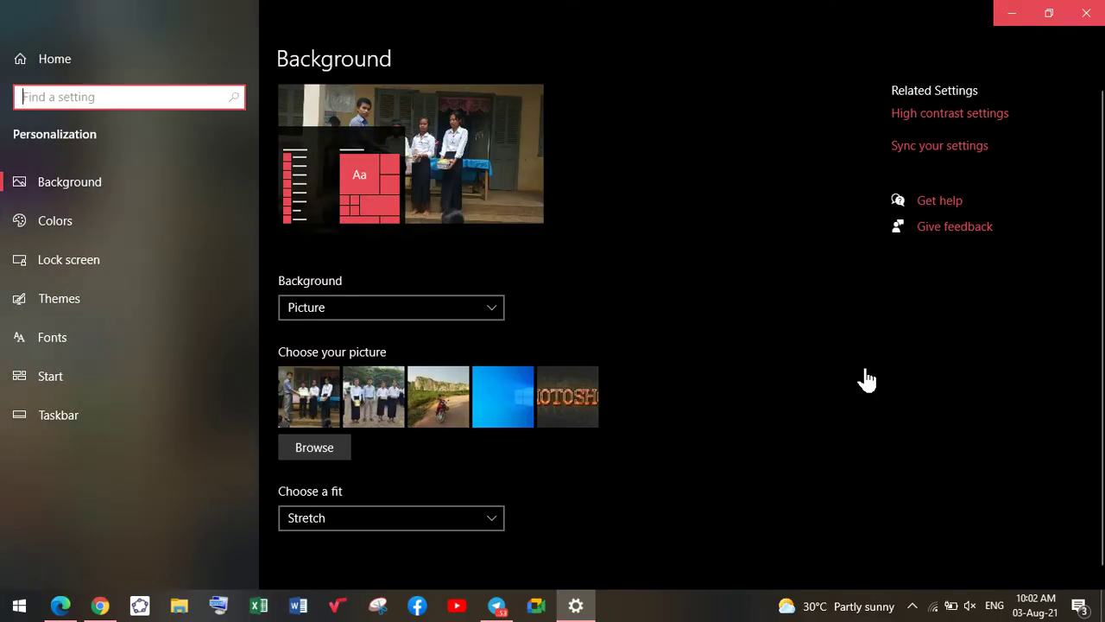
pyautogui.click(368, 311)
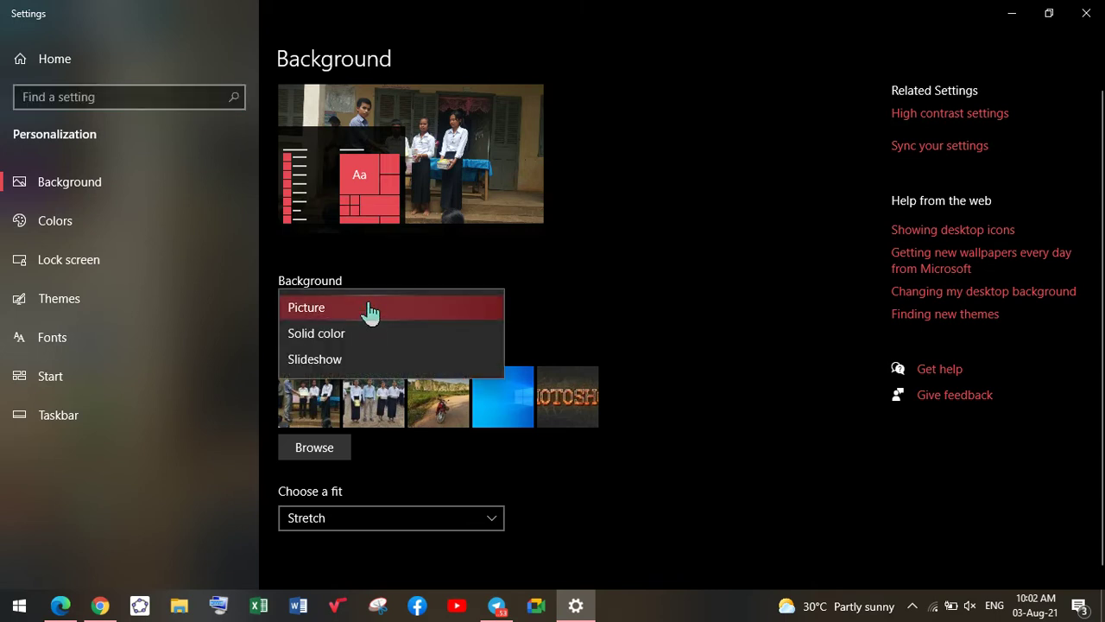
pyautogui.click(347, 361)
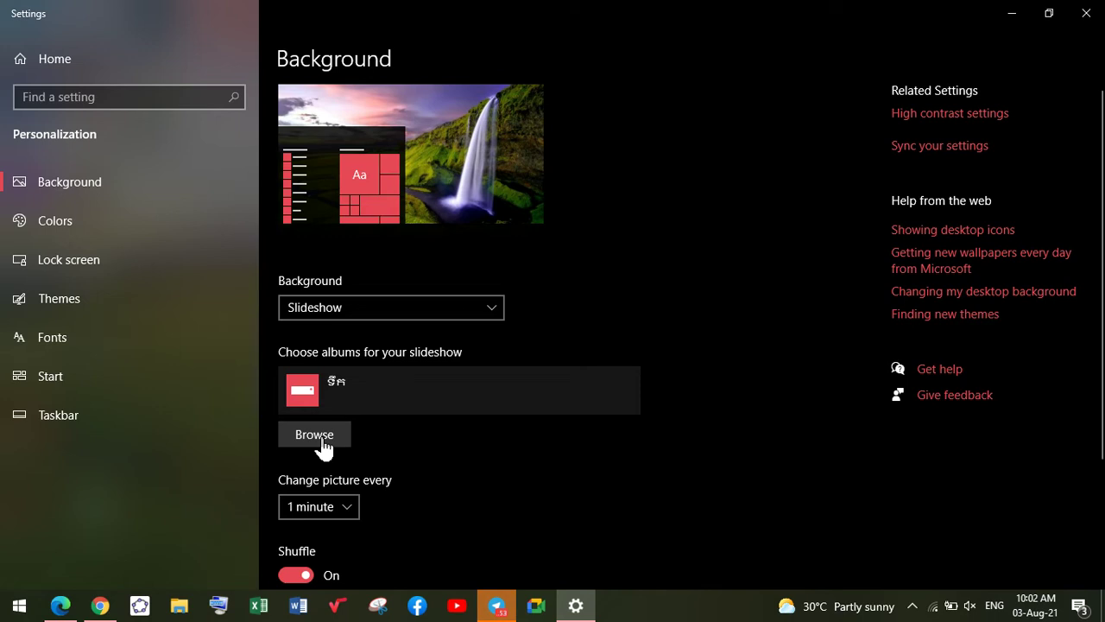
# Step: Choose the កុំព្យូទ័រ folder inside រូបភាព on Data (D:) as the slideshow album
pyautogui.click(308, 442)
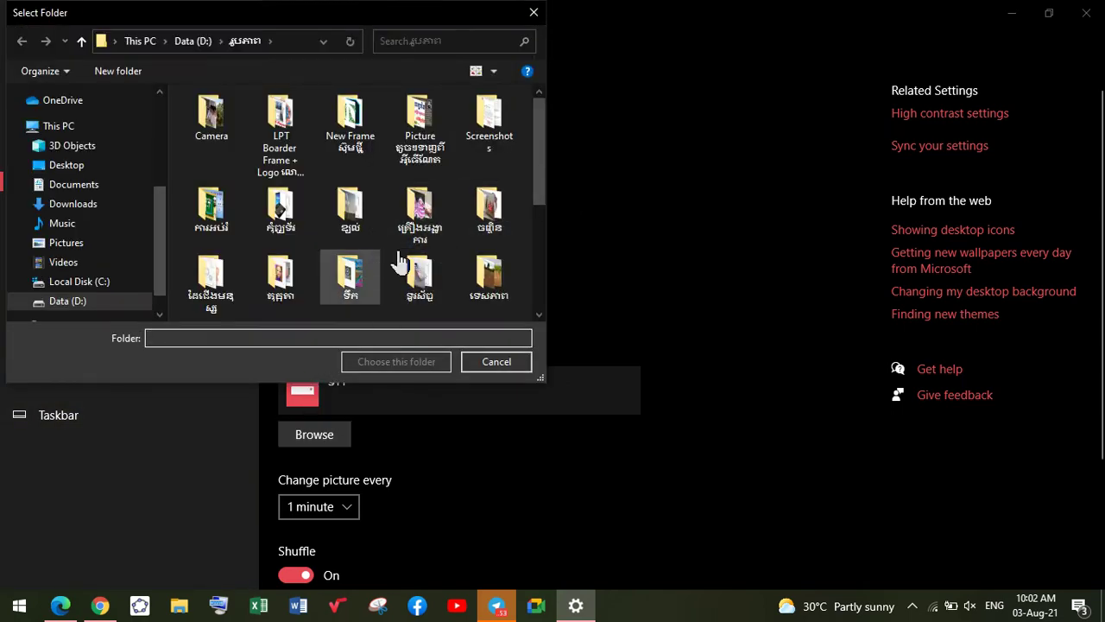
pyautogui.click(539, 315)
pyautogui.click(540, 315)
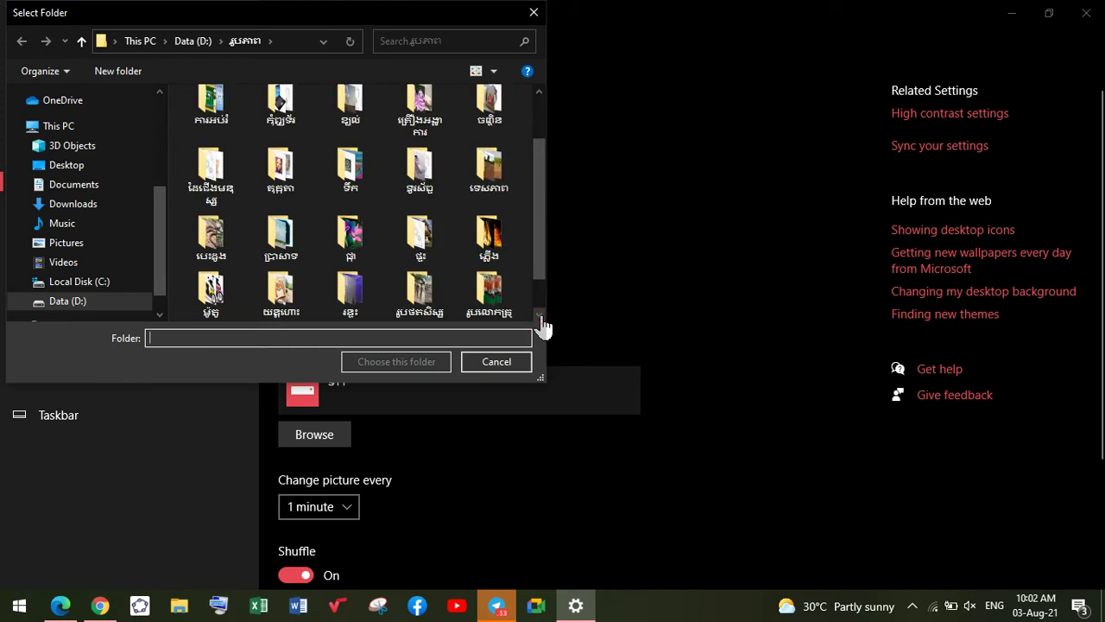
pyautogui.scroll(2, 285, 246)
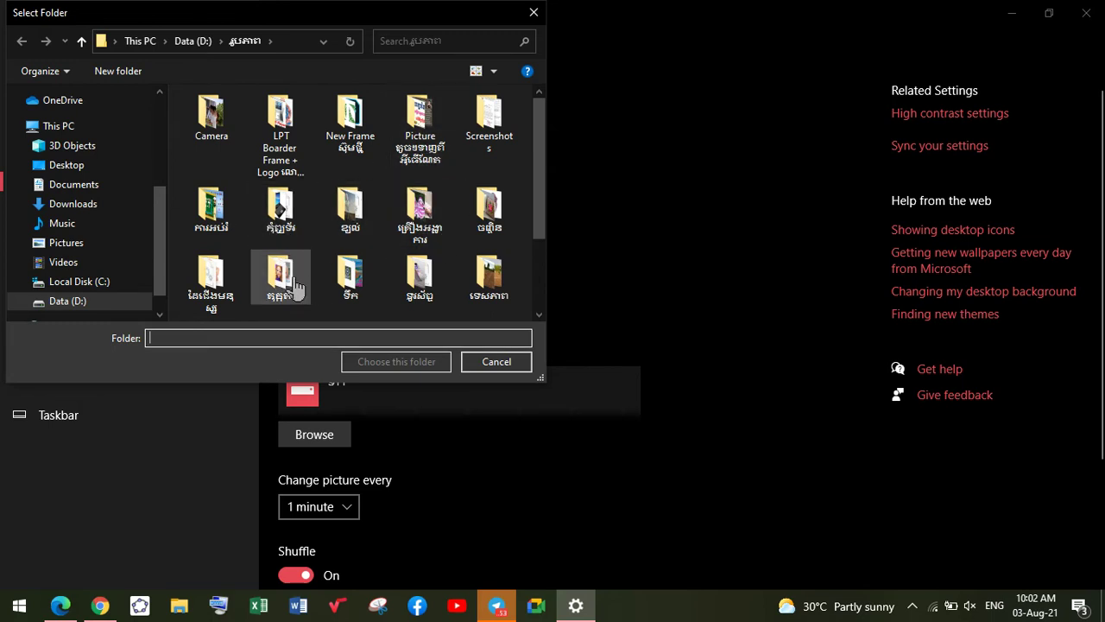
pyautogui.doubleClick(265, 222)
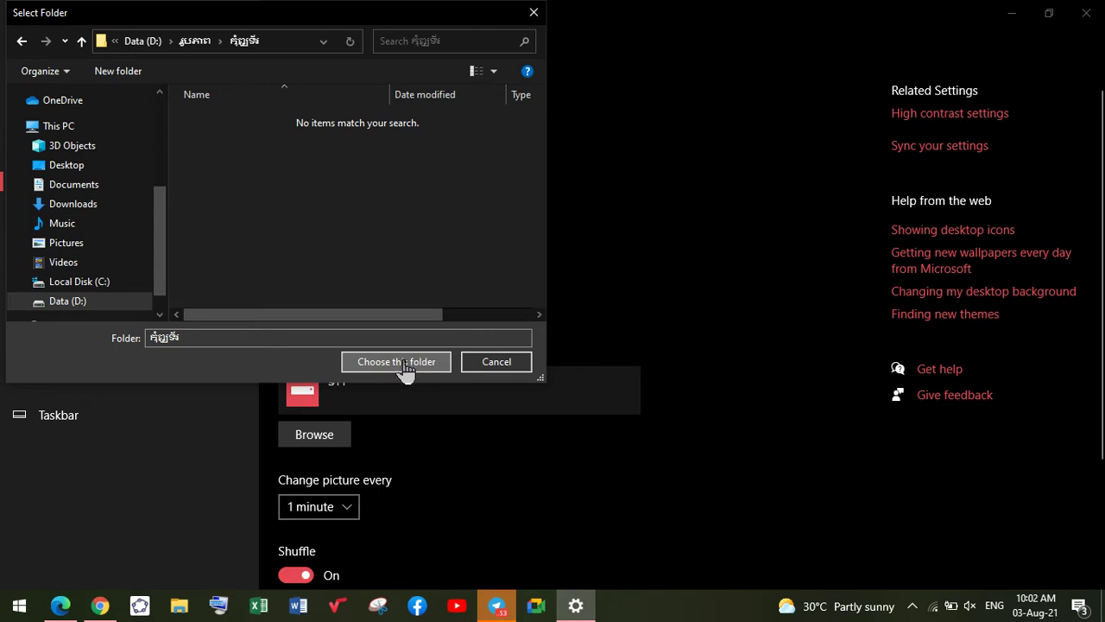
pyautogui.click(402, 363)
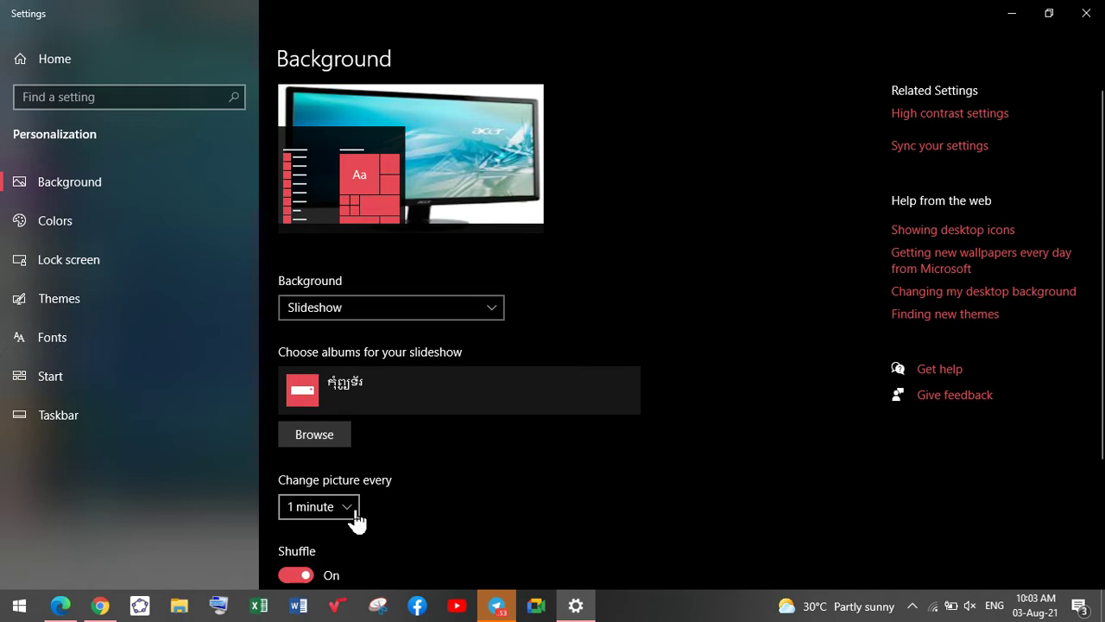
# Step: Examine the available picture change intervals and the Shuffle setting of the slideshow
pyautogui.click(345, 508)
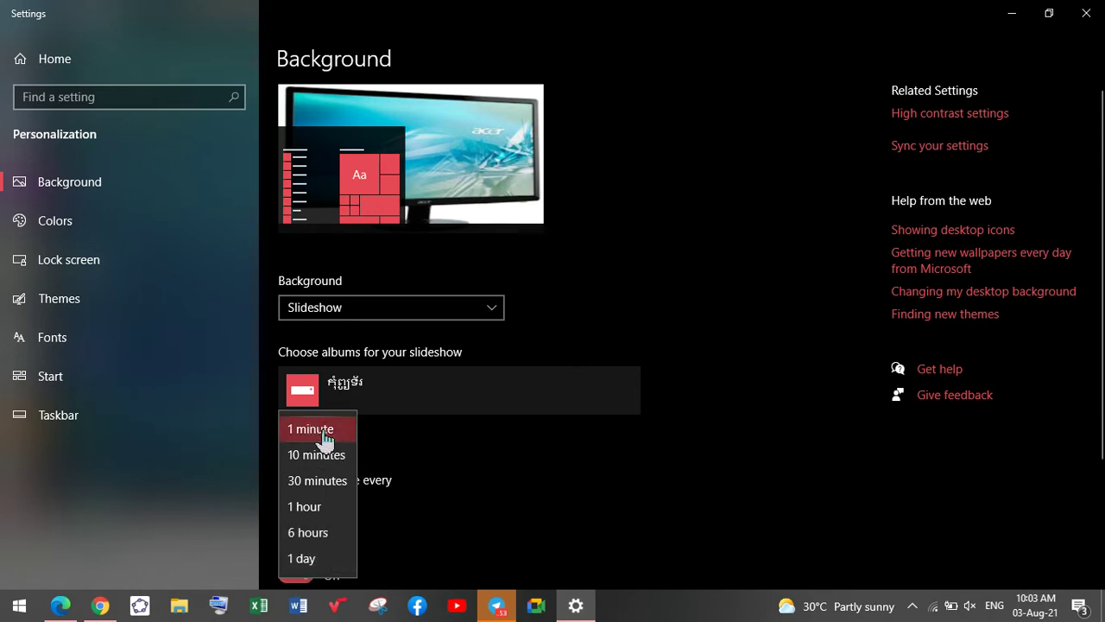
pyautogui.click(521, 466)
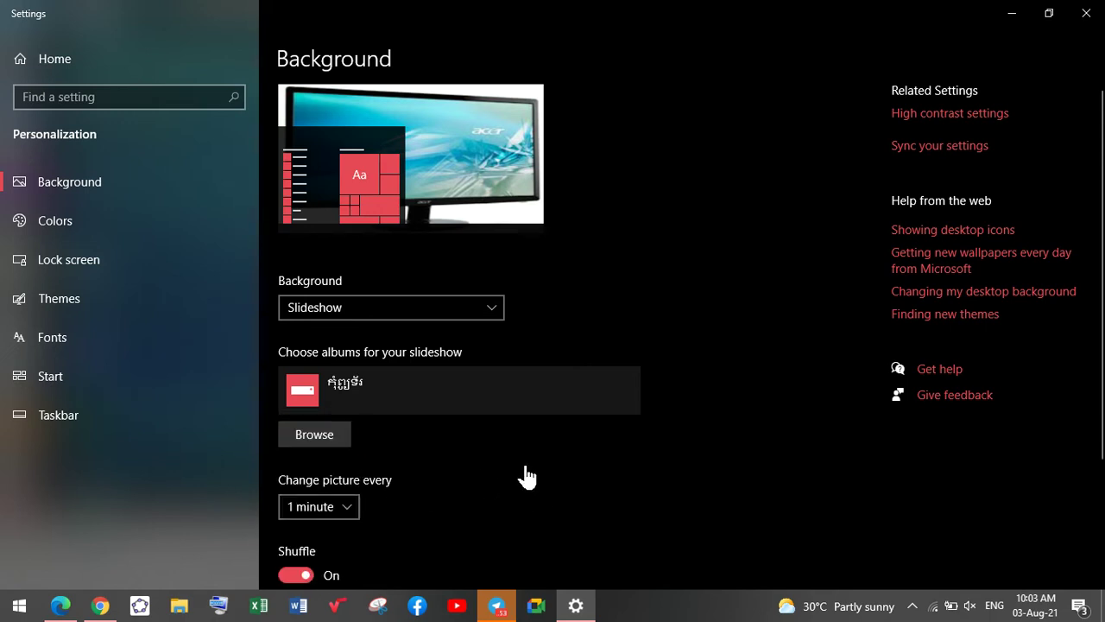
pyautogui.click(291, 578)
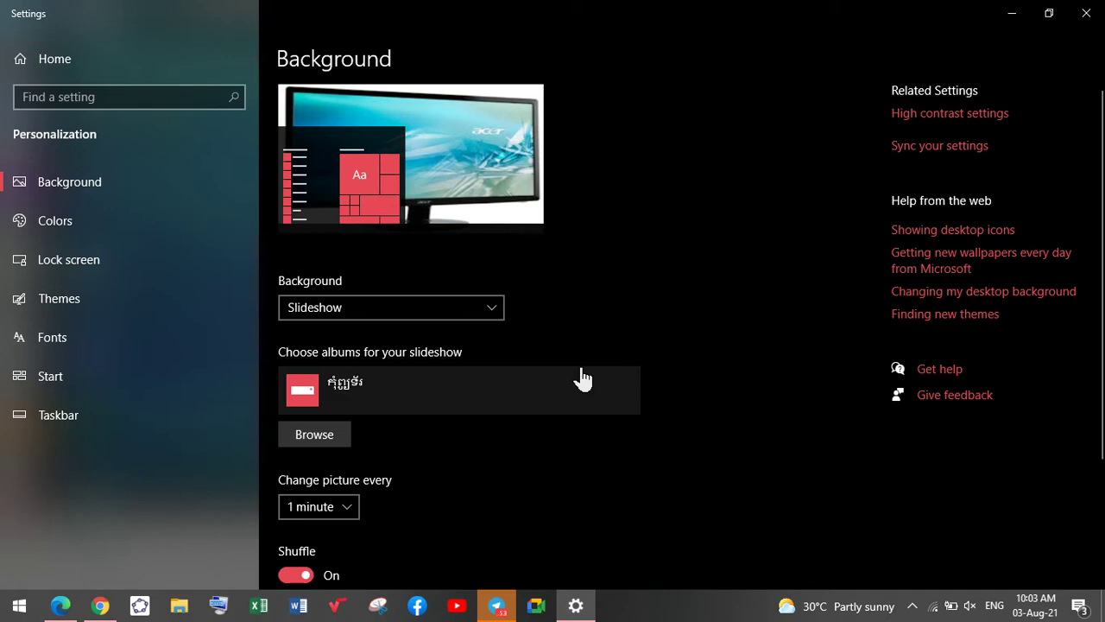
# Step: Set the fit of the slideshow background pictures to Fill
pyautogui.scroll(-2, 611, 349)
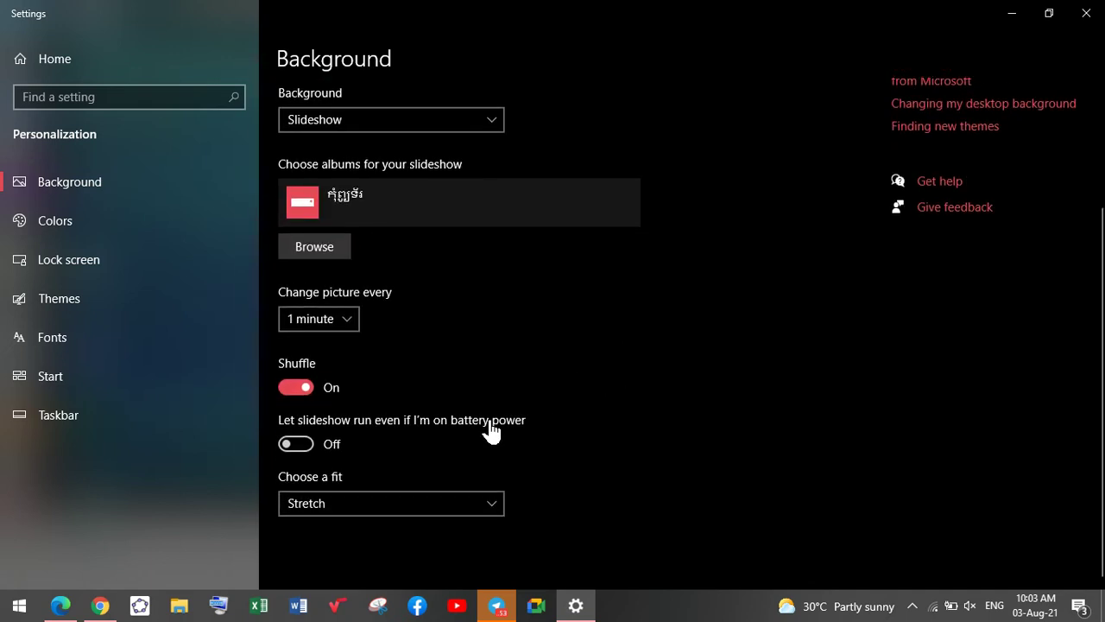
pyautogui.click(354, 510)
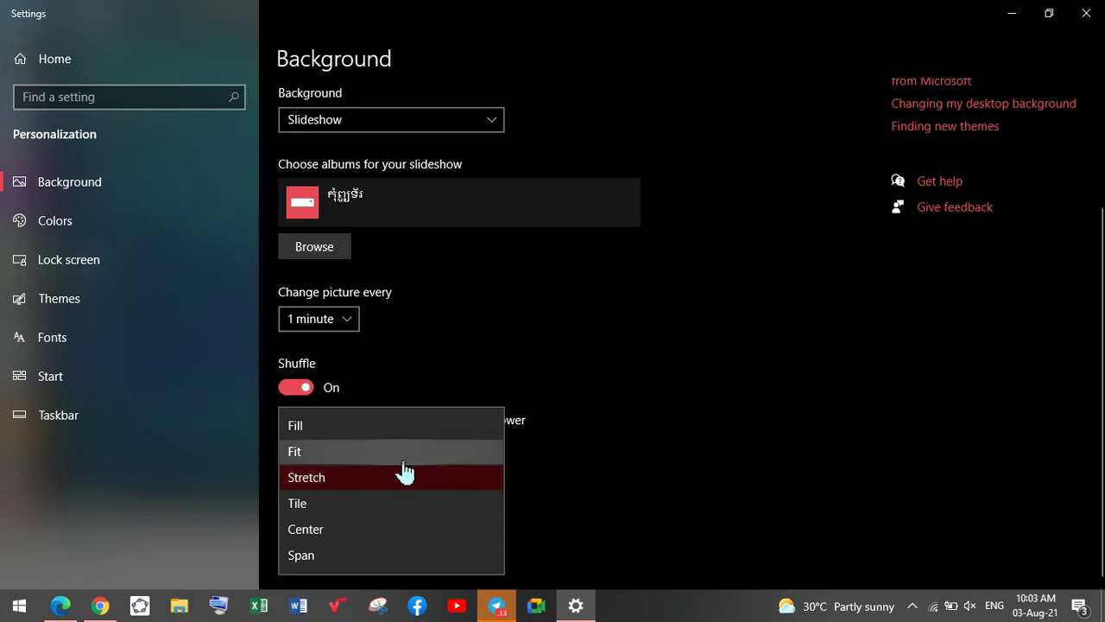
pyautogui.click(363, 425)
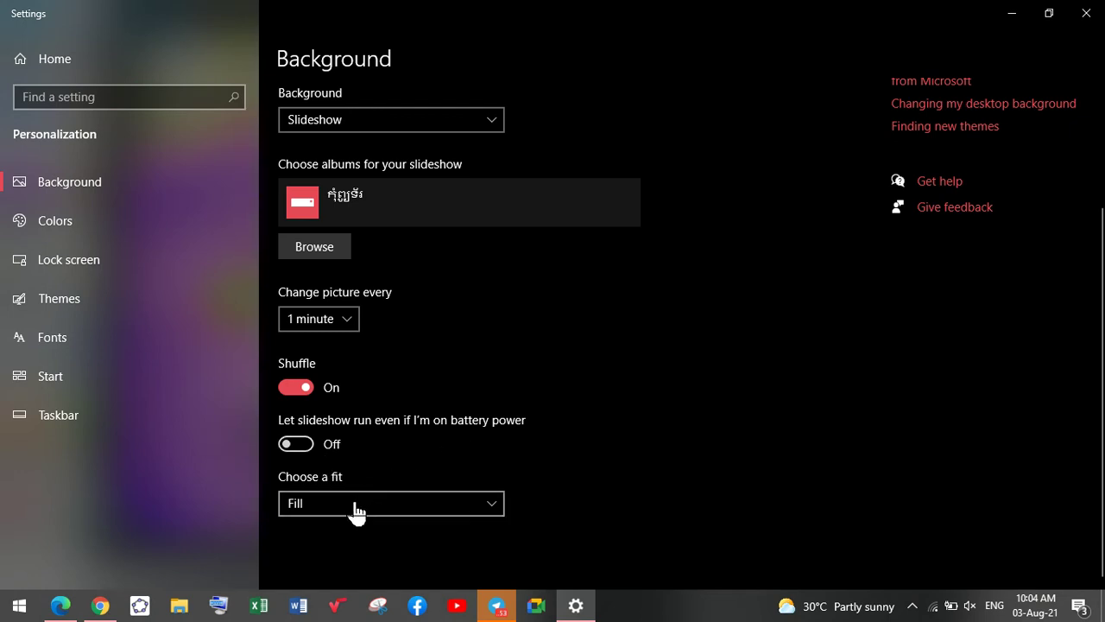
# Step: Turn the slideshow on battery power option on and back off, and close the settings window
pyautogui.click(307, 445)
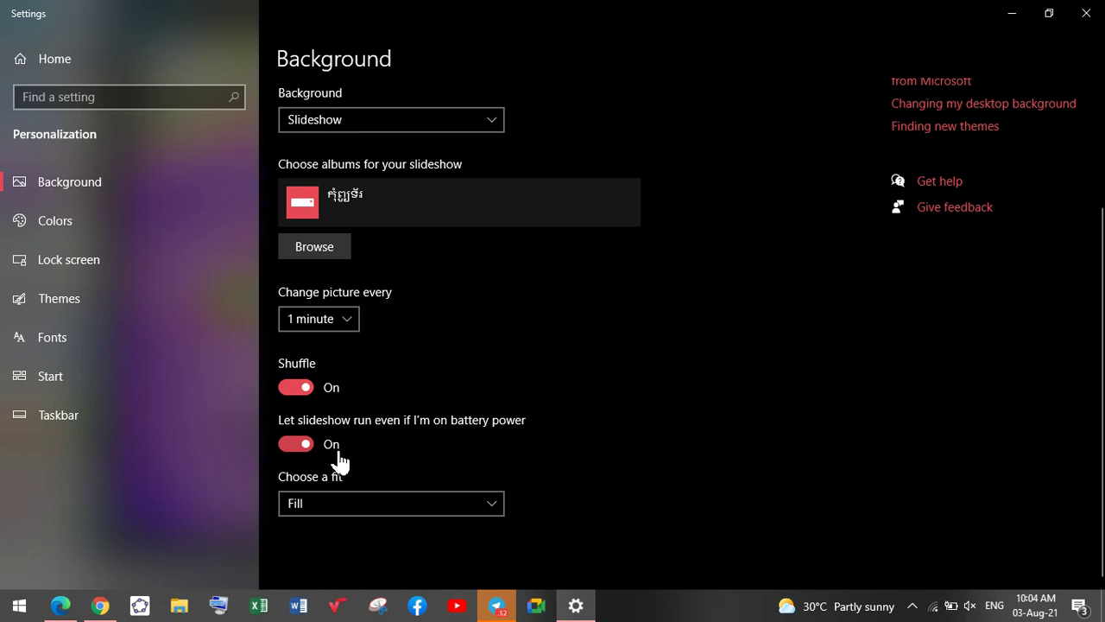
pyautogui.click(293, 446)
pyautogui.click(1087, 13)
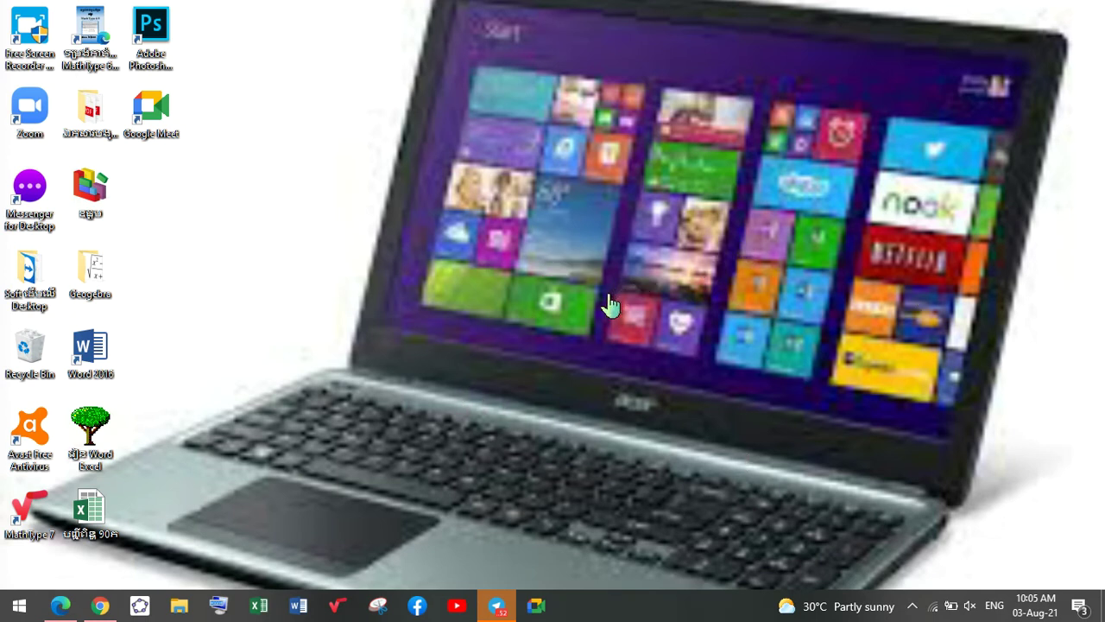
# Step: Set the slideshow background fit to Fit in the desktop personalization settings and minimize the window to view the desktop
pyautogui.rightClick(490, 210)
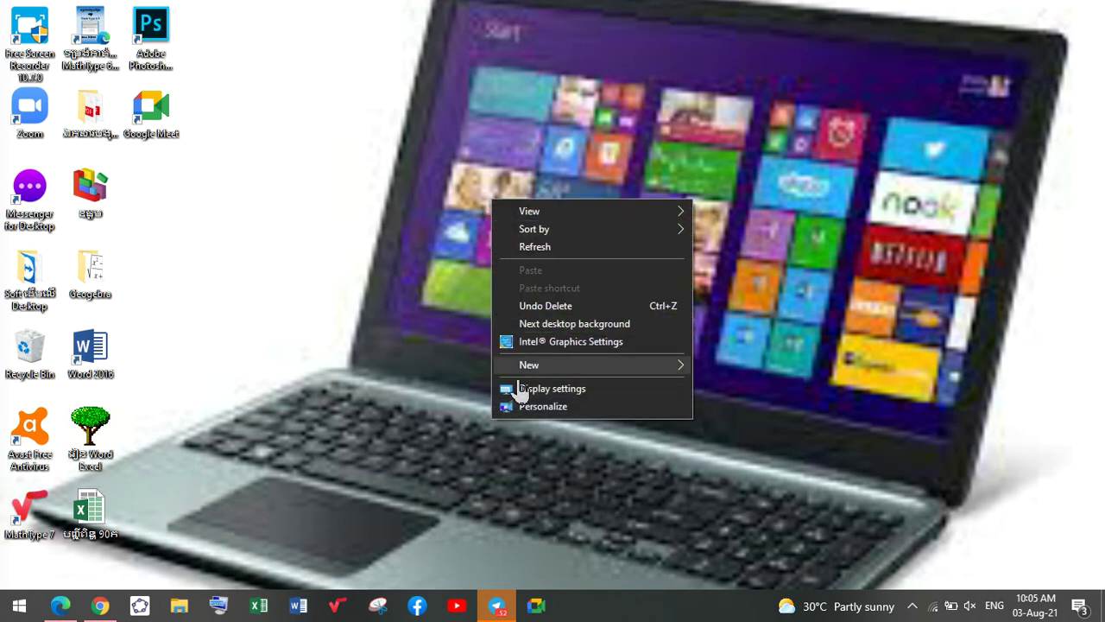
pyautogui.click(532, 408)
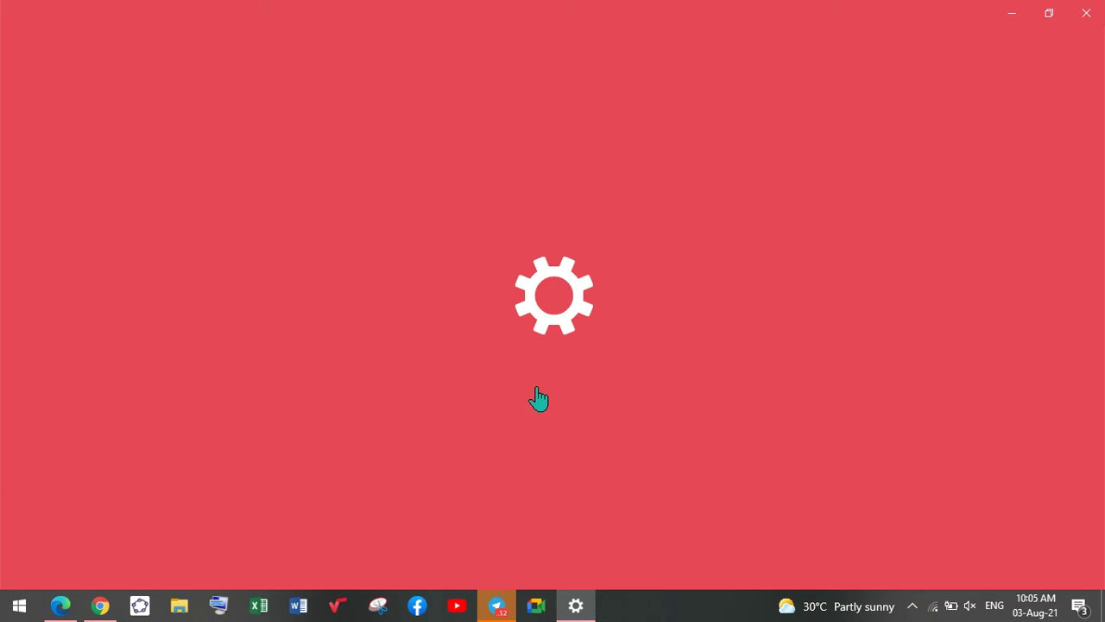
pyautogui.scroll(-3, 358, 527)
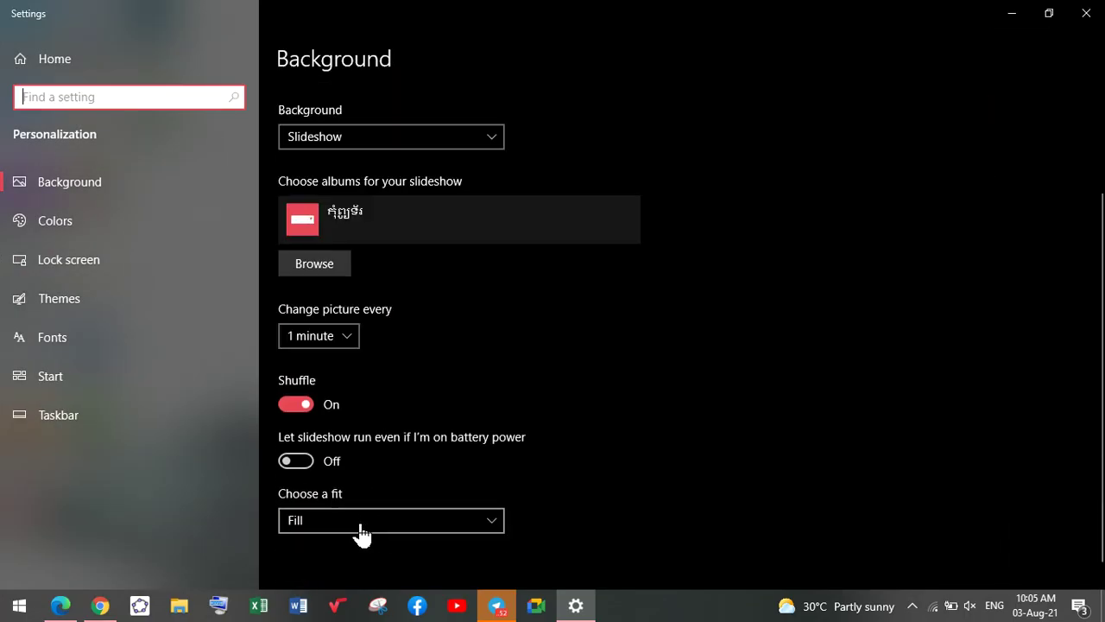
pyautogui.click(348, 505)
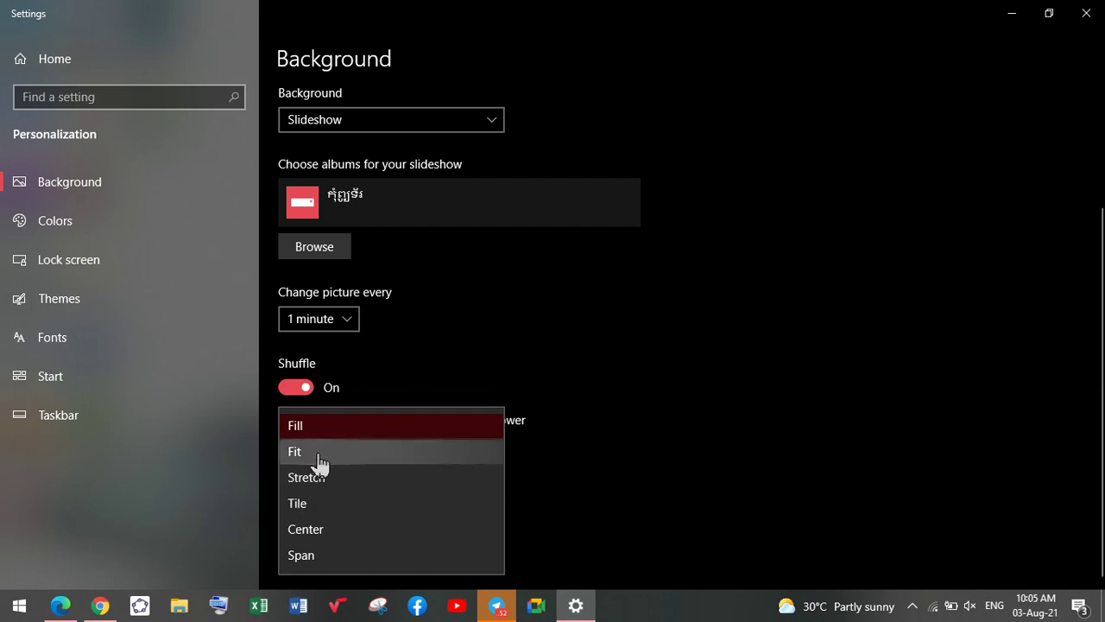
pyautogui.click(416, 459)
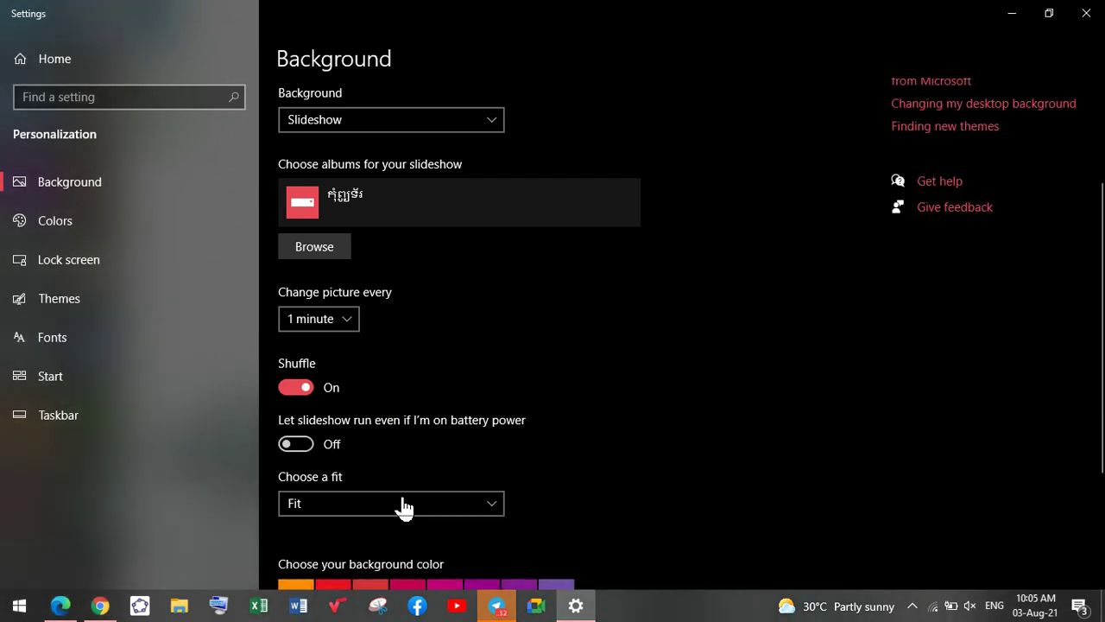
pyautogui.scroll(-3, 585, 420)
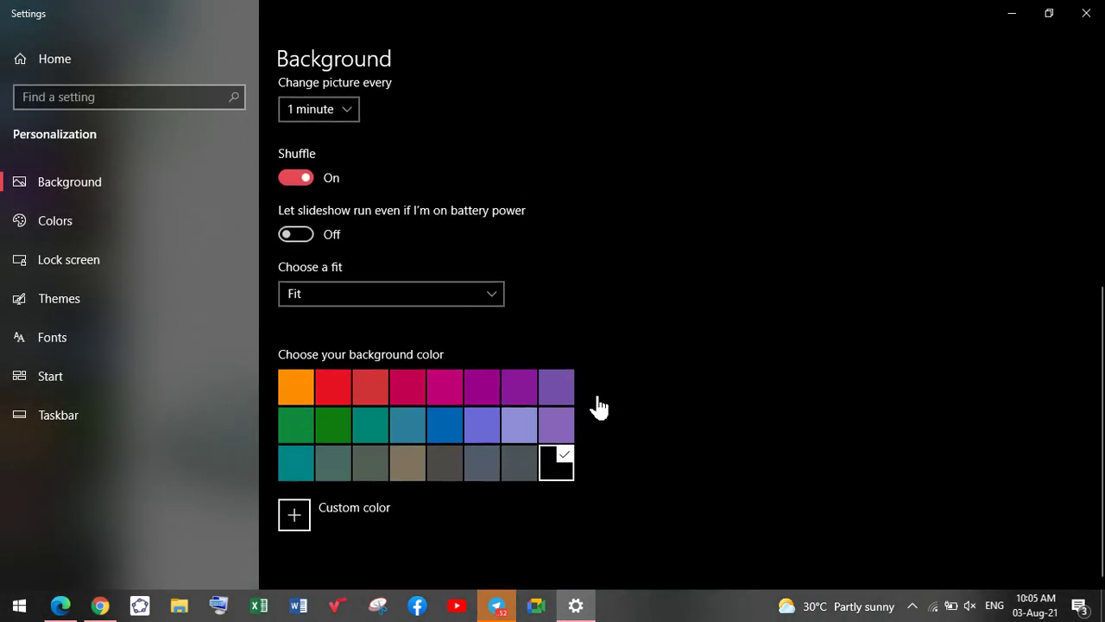
pyautogui.click(1012, 16)
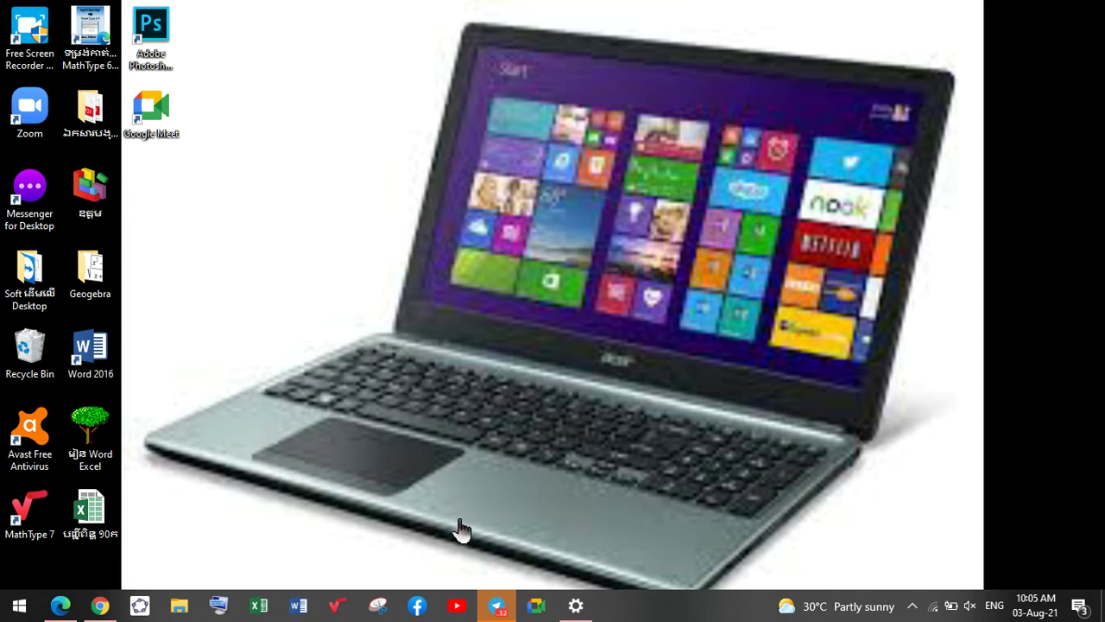
# Step: Reopen the desktop personalization settings, change the slideshow background fit to Tile, and minimize the window
pyautogui.rightClick(340, 140)
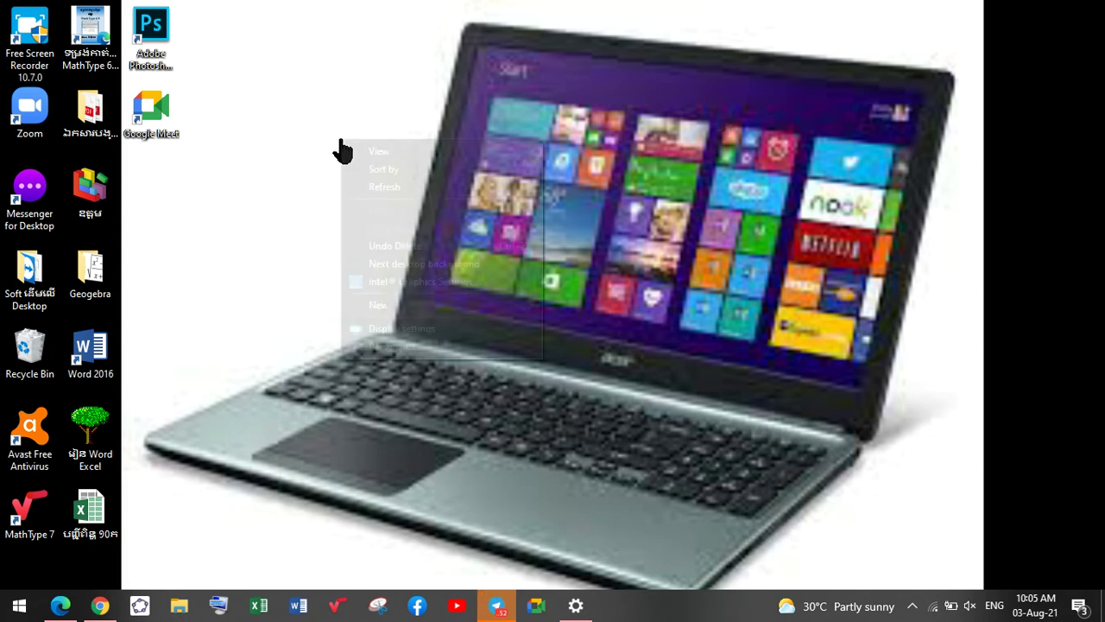
pyautogui.click(418, 348)
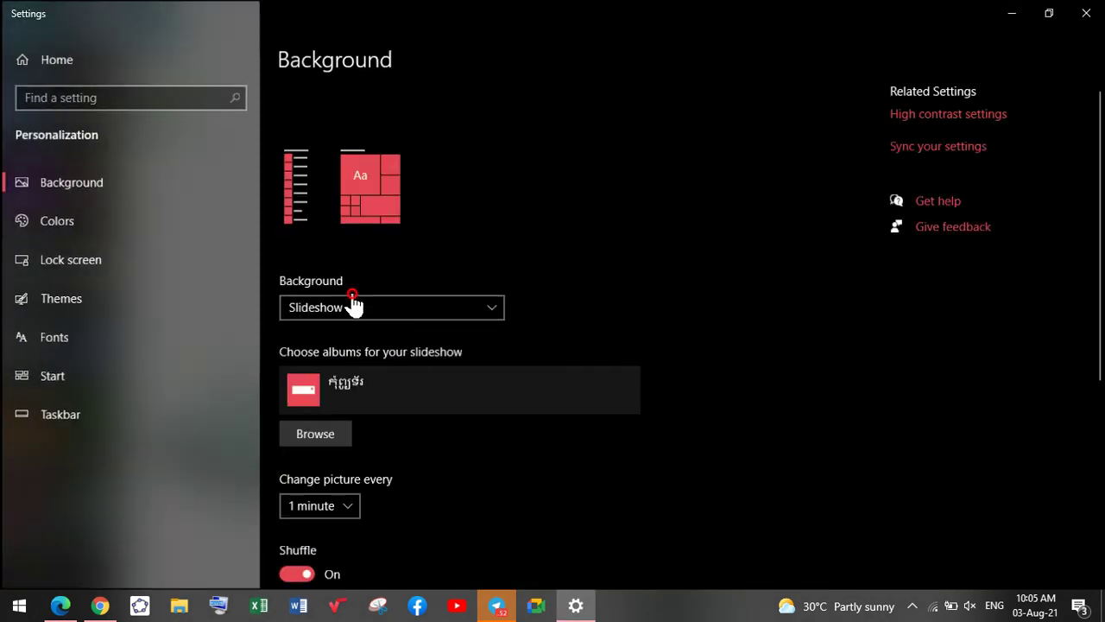
pyautogui.scroll(-1, 343, 526)
pyautogui.scroll(-5, 343, 527)
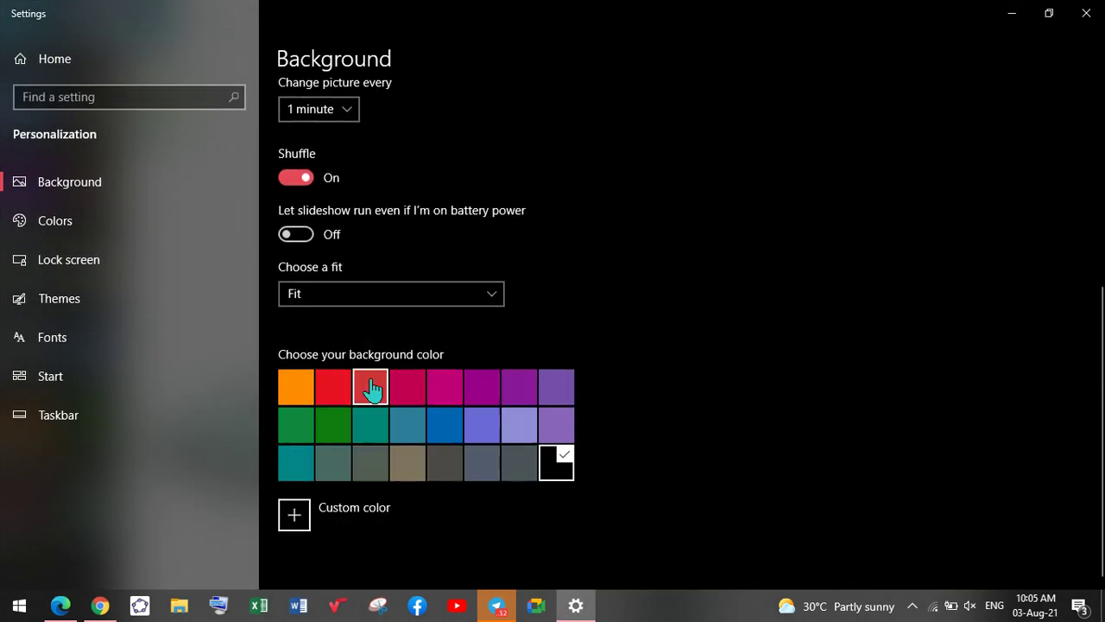
pyautogui.click(366, 293)
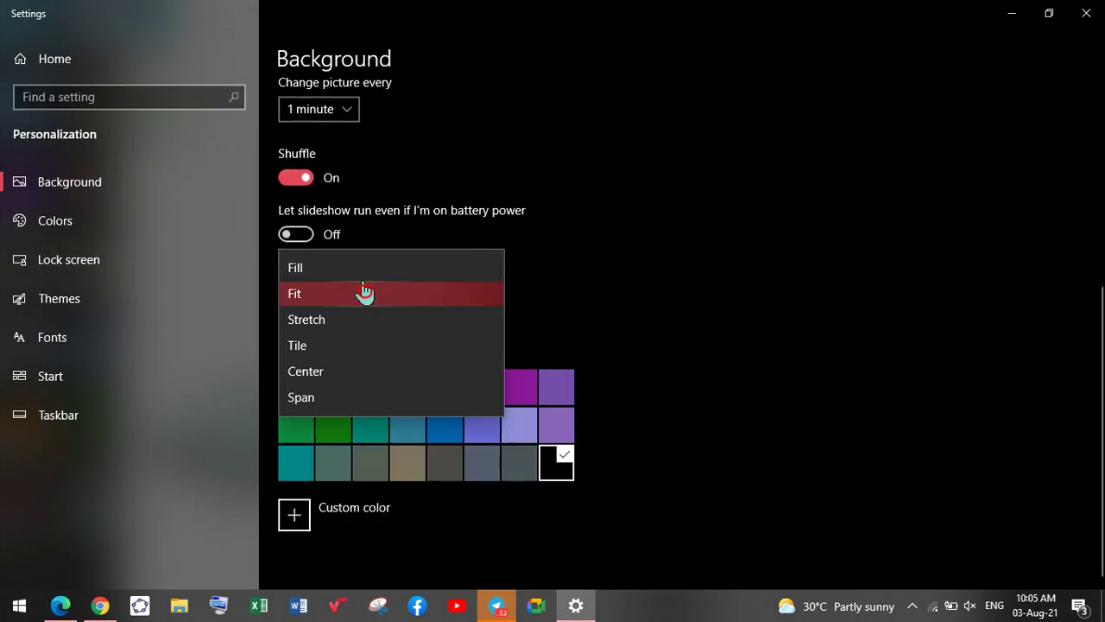
pyautogui.click(332, 347)
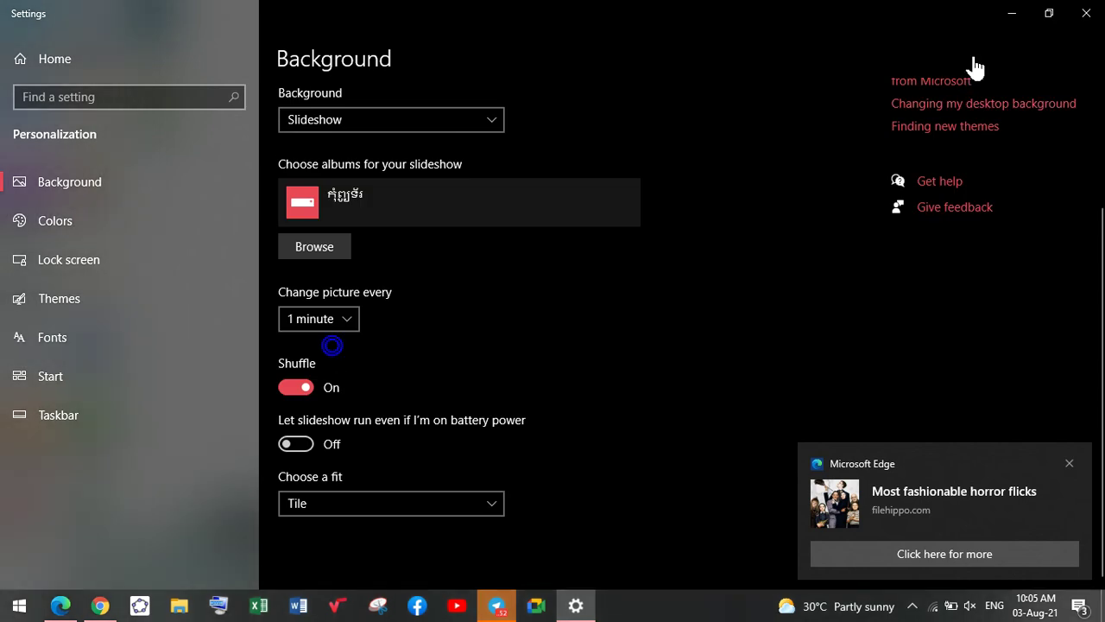
pyautogui.click(1012, 13)
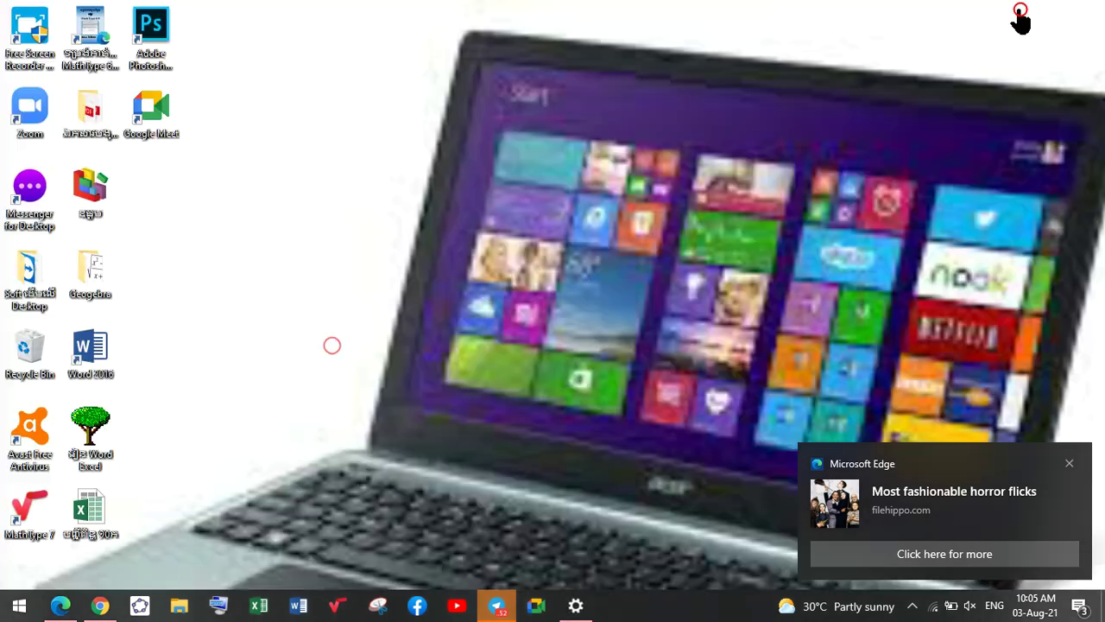
# Step: Return to the background settings, set the slideshow picture fit to Center, and minimize the window to show the desktop
pyautogui.rightClick(514, 184)
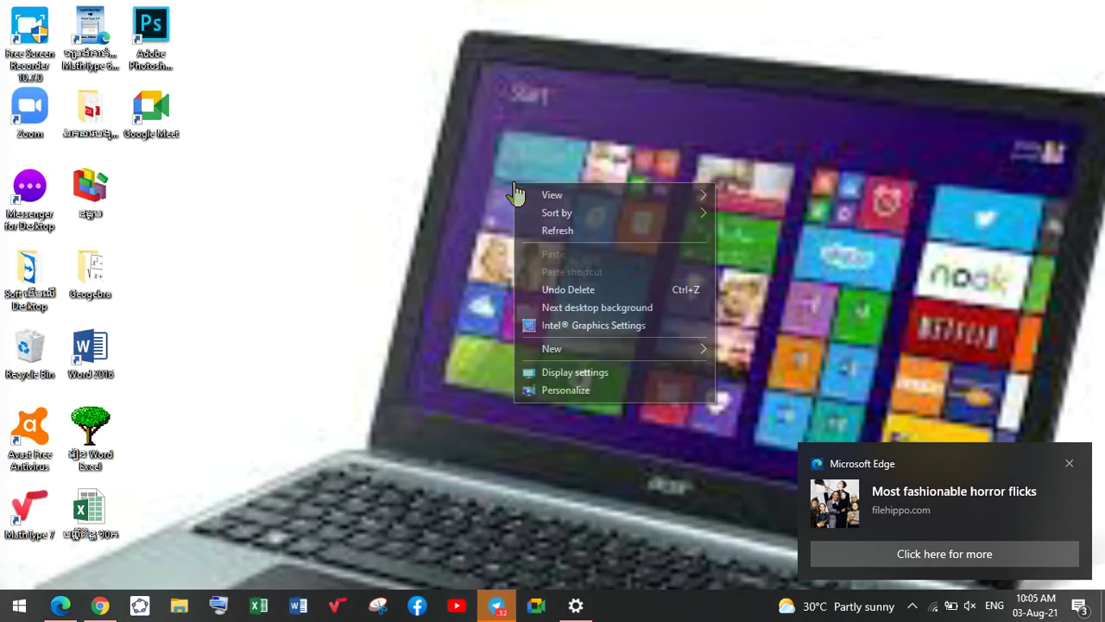
pyautogui.click(570, 390)
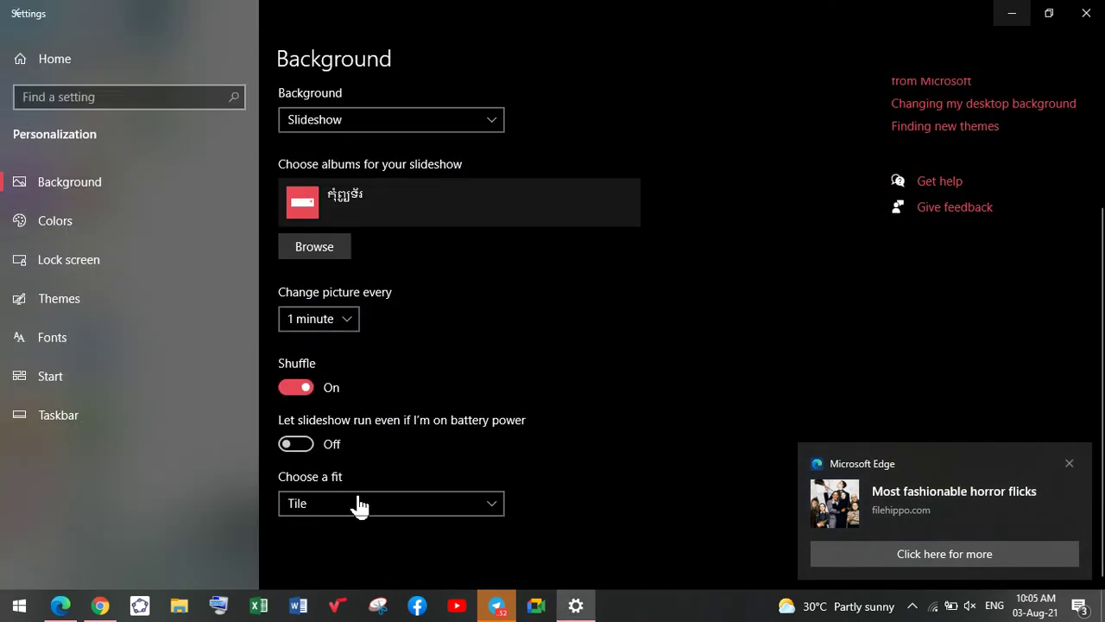
pyautogui.scroll(3, 336, 523)
pyautogui.click(336, 510)
pyautogui.scroll(-3, 363, 509)
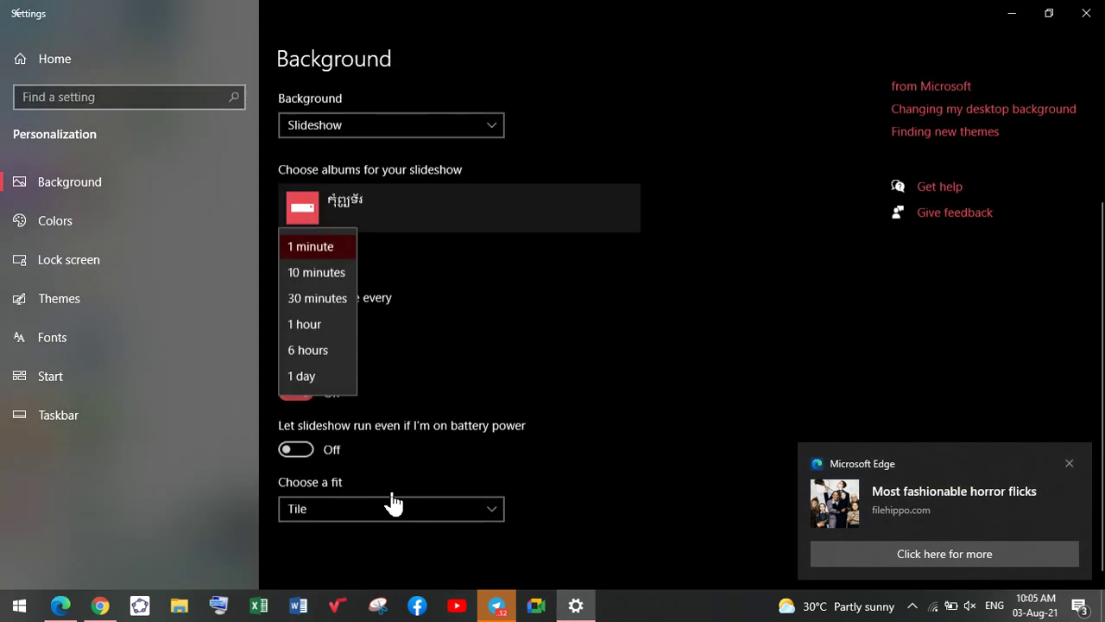
pyautogui.click(677, 283)
pyautogui.click(417, 509)
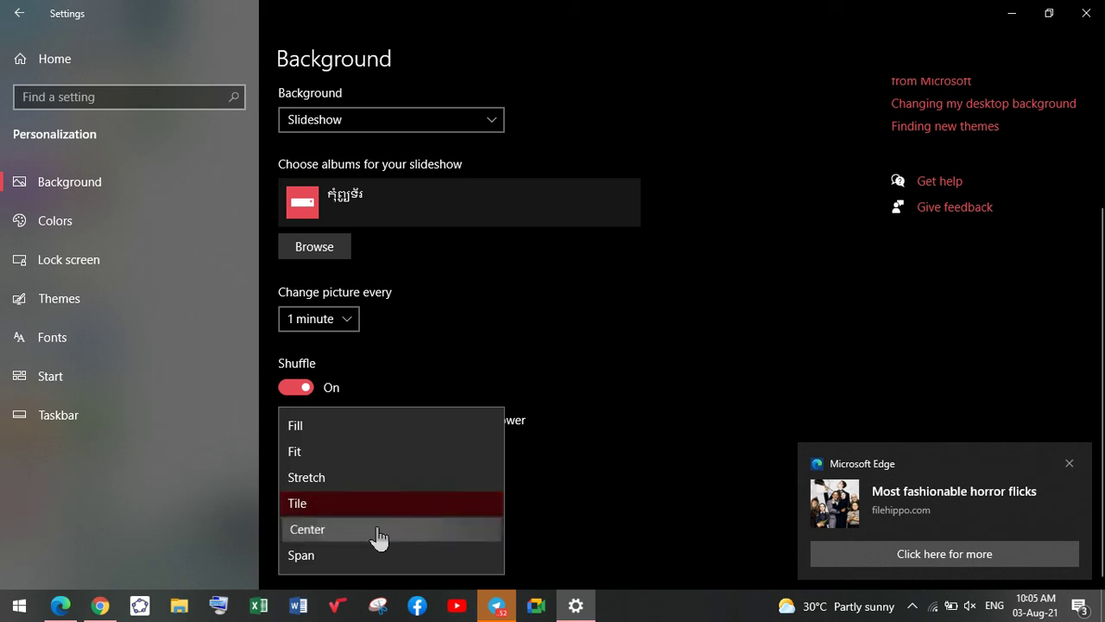
pyautogui.click(380, 529)
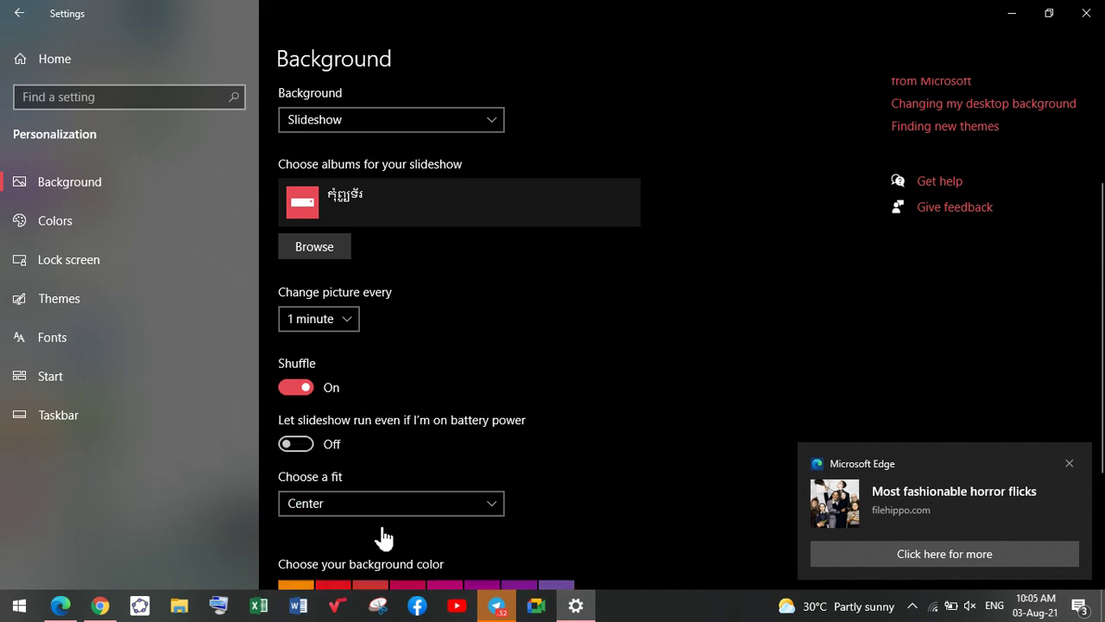
pyautogui.click(1015, 14)
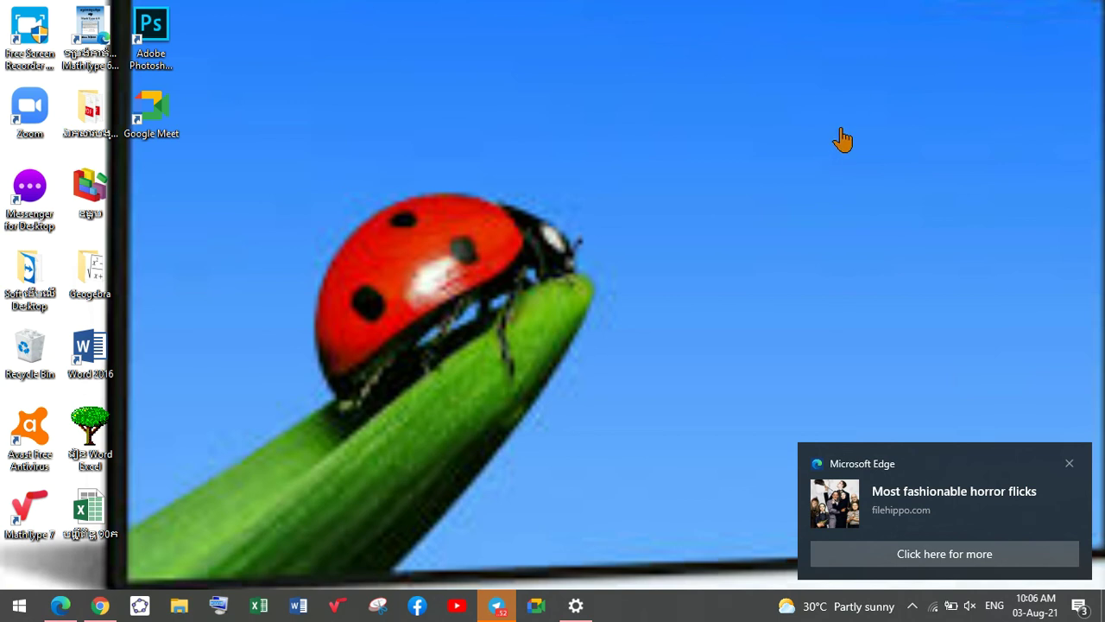
# Step: Refresh the desktop twice
pyautogui.rightClick(736, 214)
pyautogui.click(767, 249)
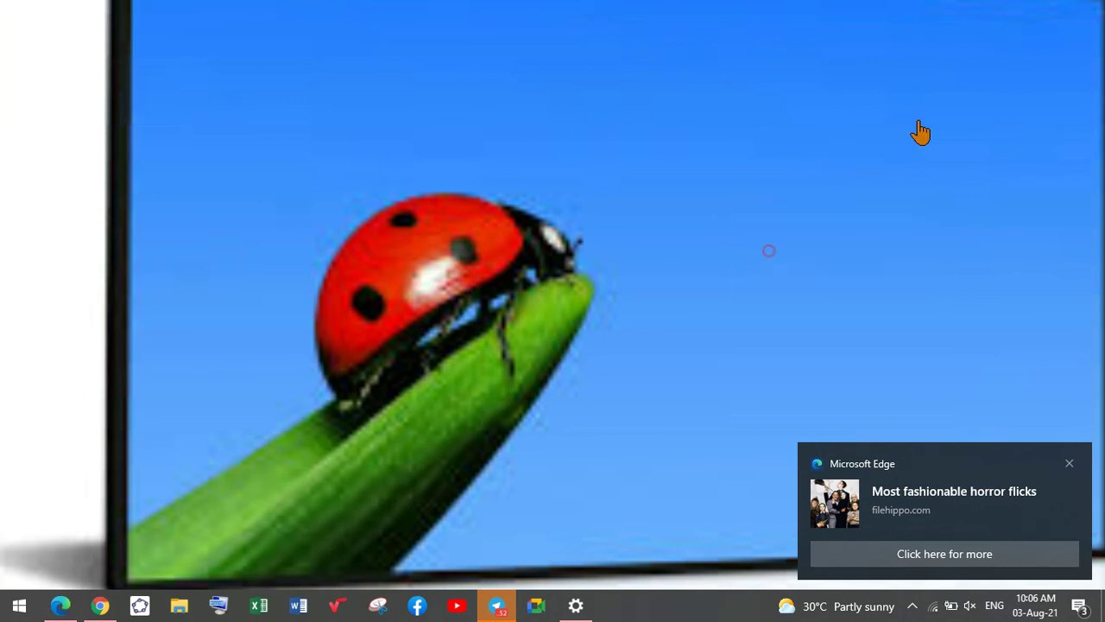
pyautogui.rightClick(904, 121)
pyautogui.click(941, 173)
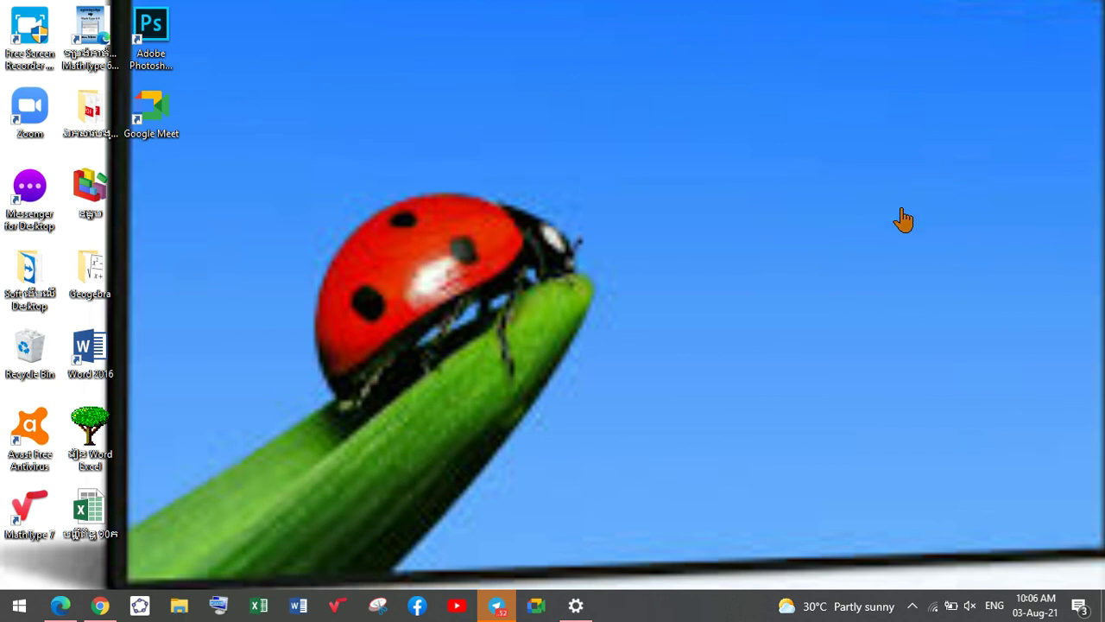
# Step: Show the hidden notification area icons
pyautogui.moveTo(507, 613)
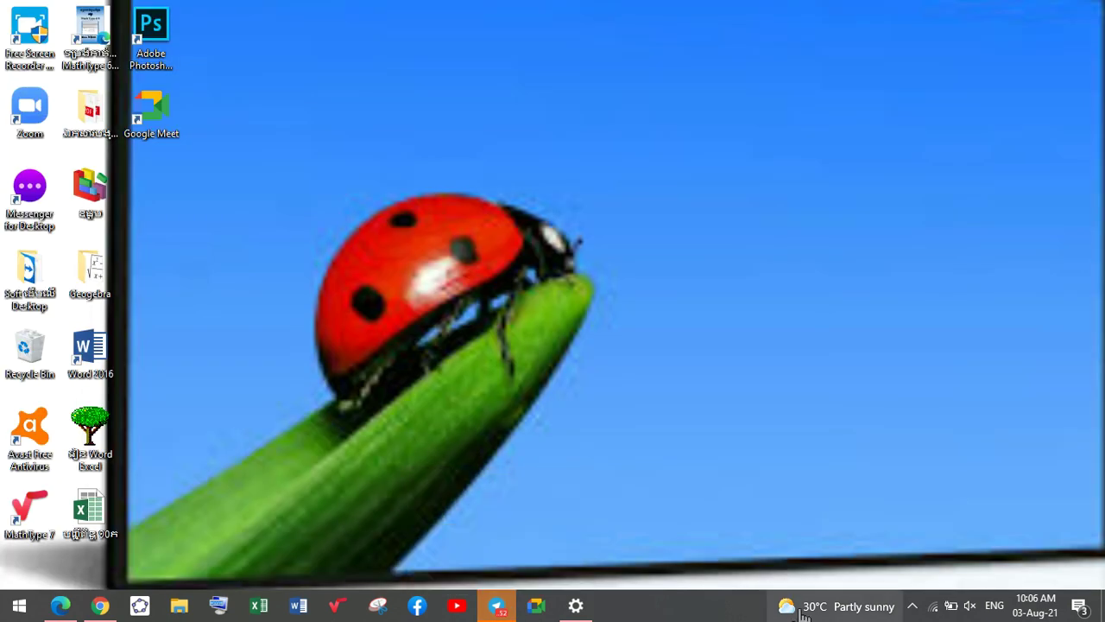
pyautogui.click(912, 606)
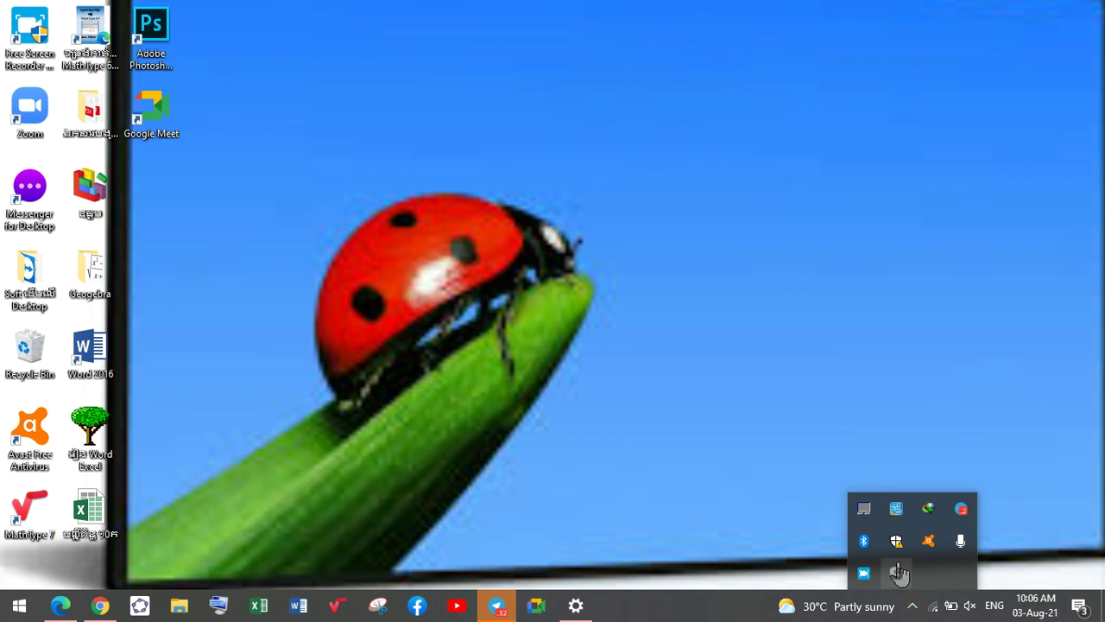